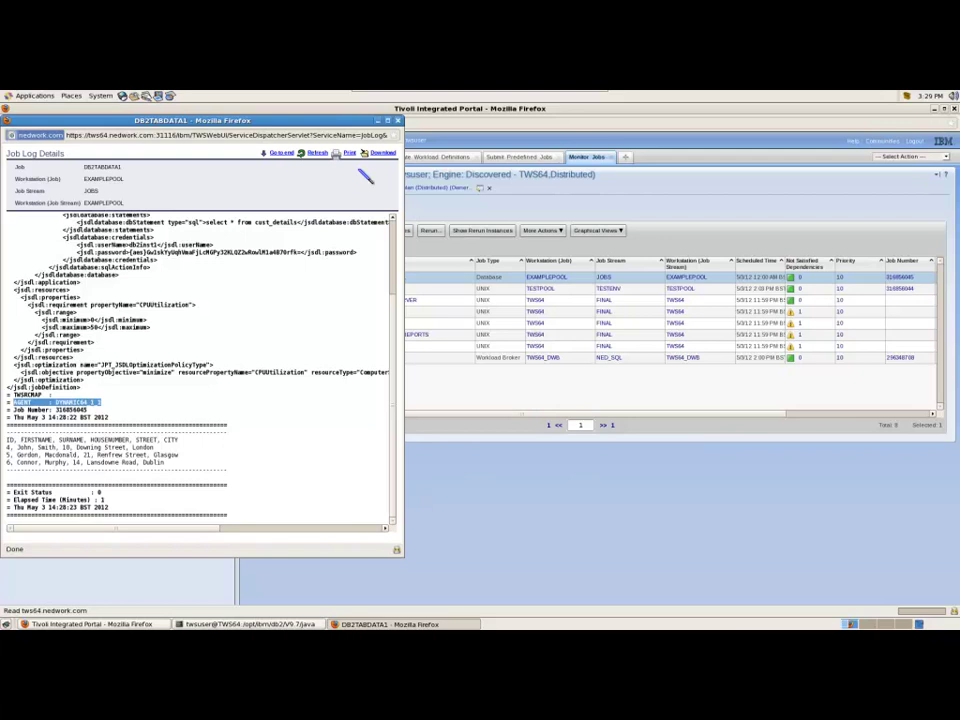
# Close the job log and go to Create Workload Definitions for the Discovered - TWS64 (Distributed) engine.
pyautogui.click(398, 121)
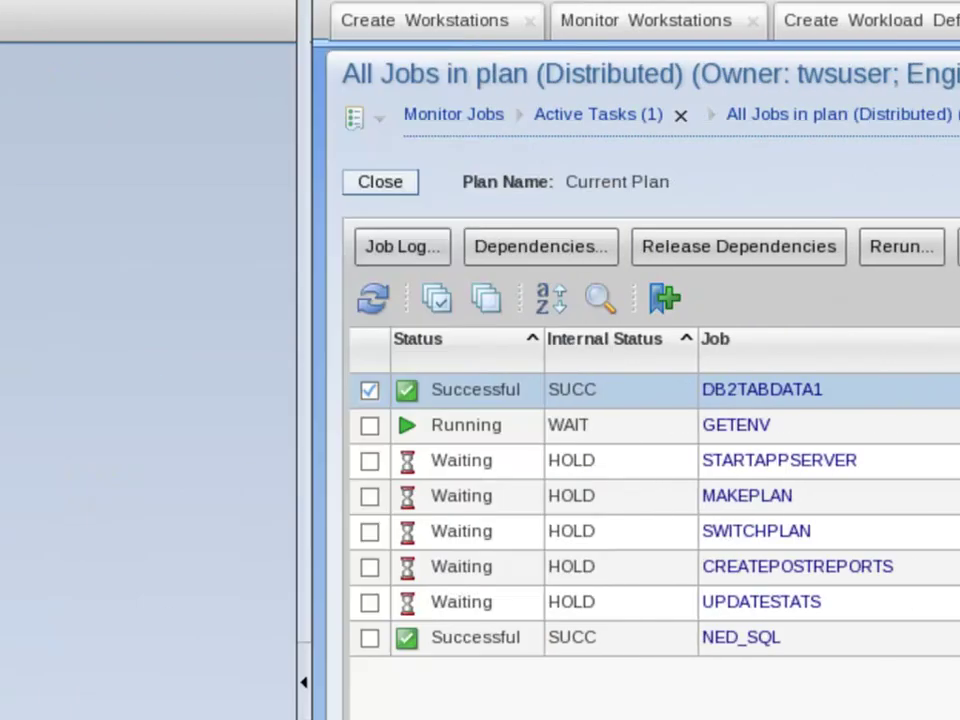
pyautogui.click(860, 20)
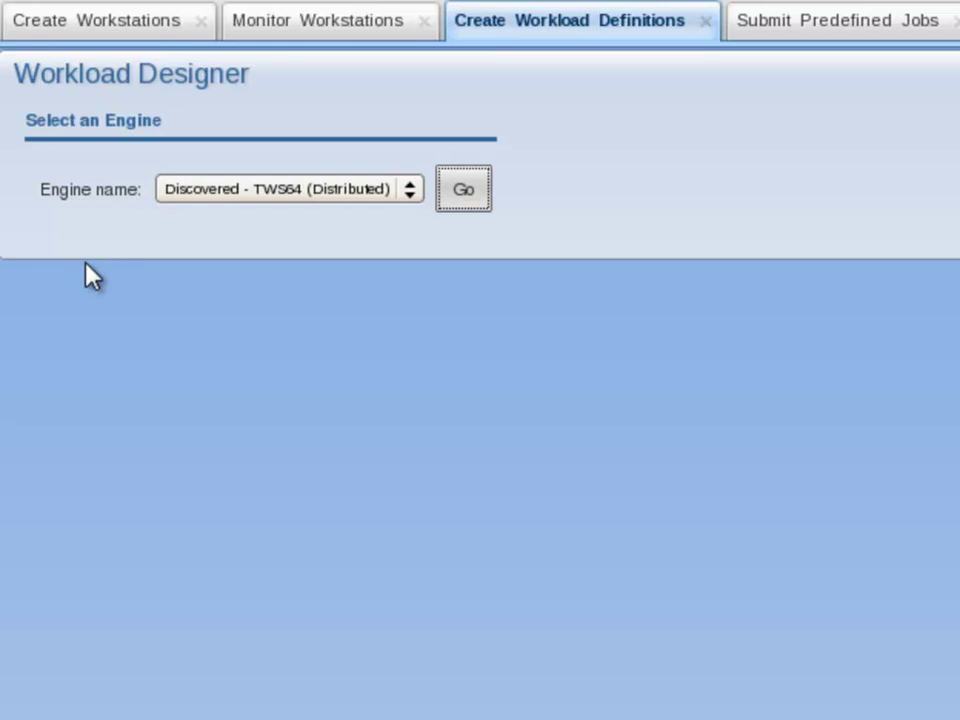
# Open the Workload Designer and create a new FileTransfer (1.1.0) job definition.
pyautogui.click(463, 193)
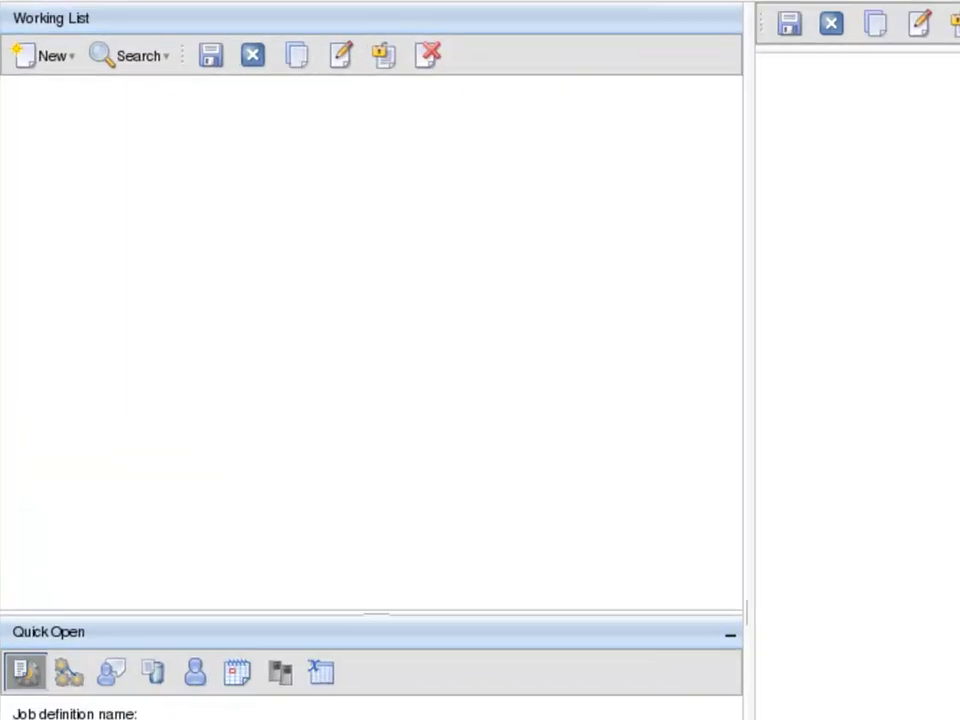
pyautogui.click(40, 68)
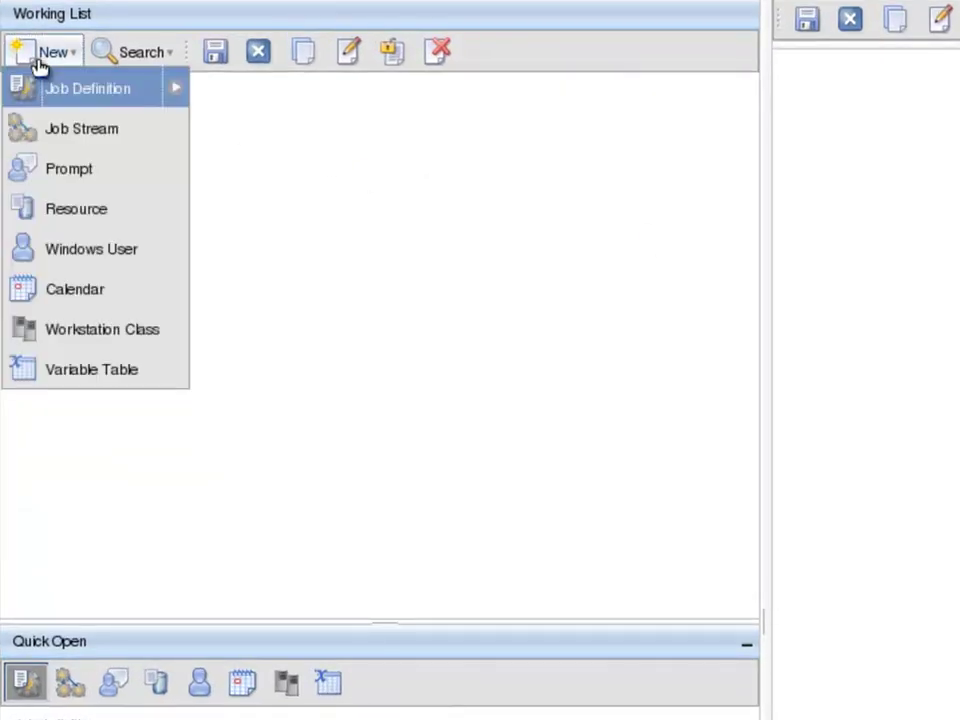
pyautogui.moveTo(75, 92)
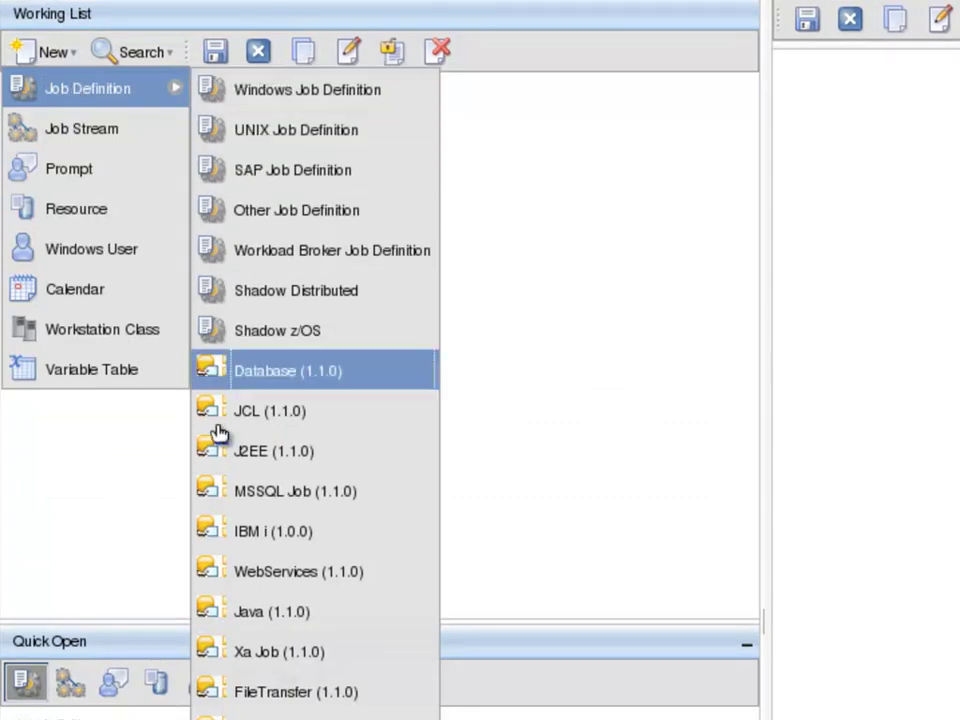
pyautogui.click(252, 692)
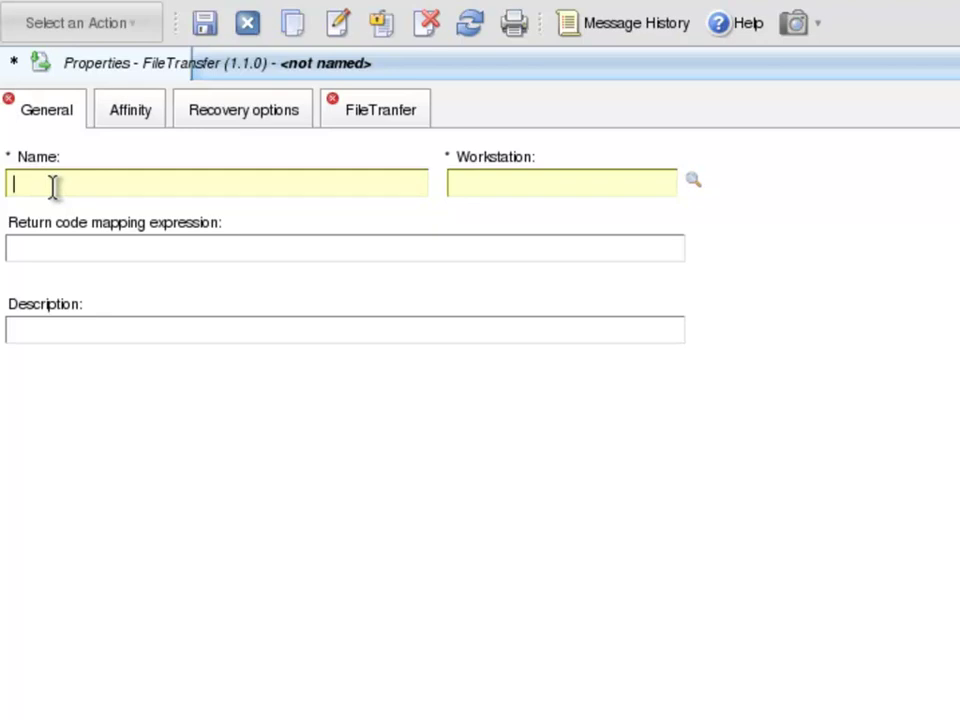
# Name the job DynamicENV and pick agent workstation SMALLMACH from the lookup.
pyautogui.write('DynamicENV')
pyautogui.click(693, 185)
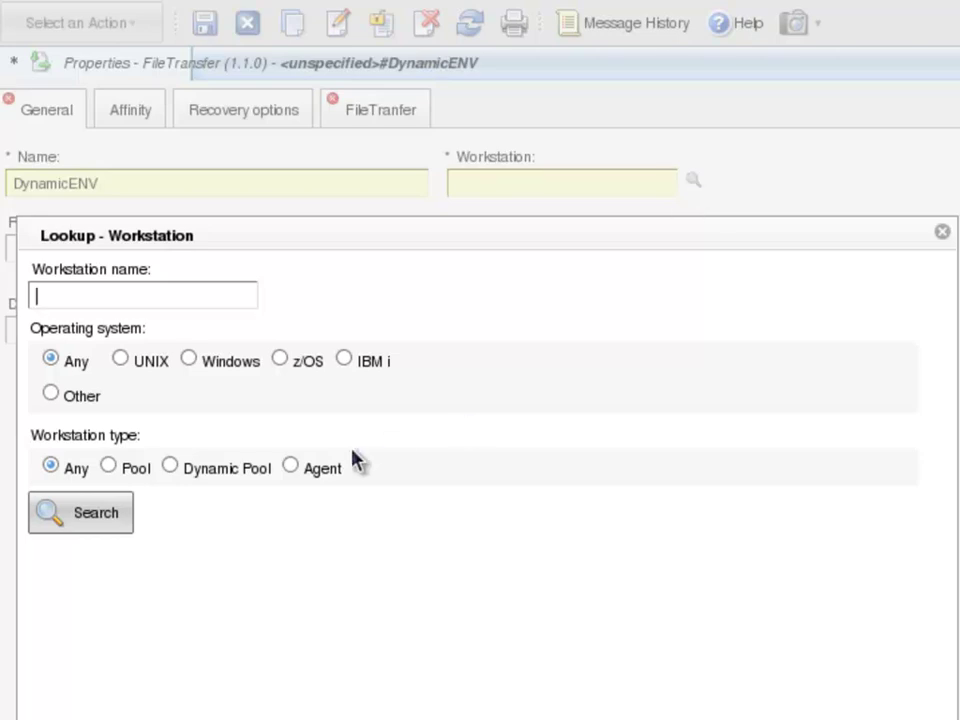
pyautogui.click(291, 466)
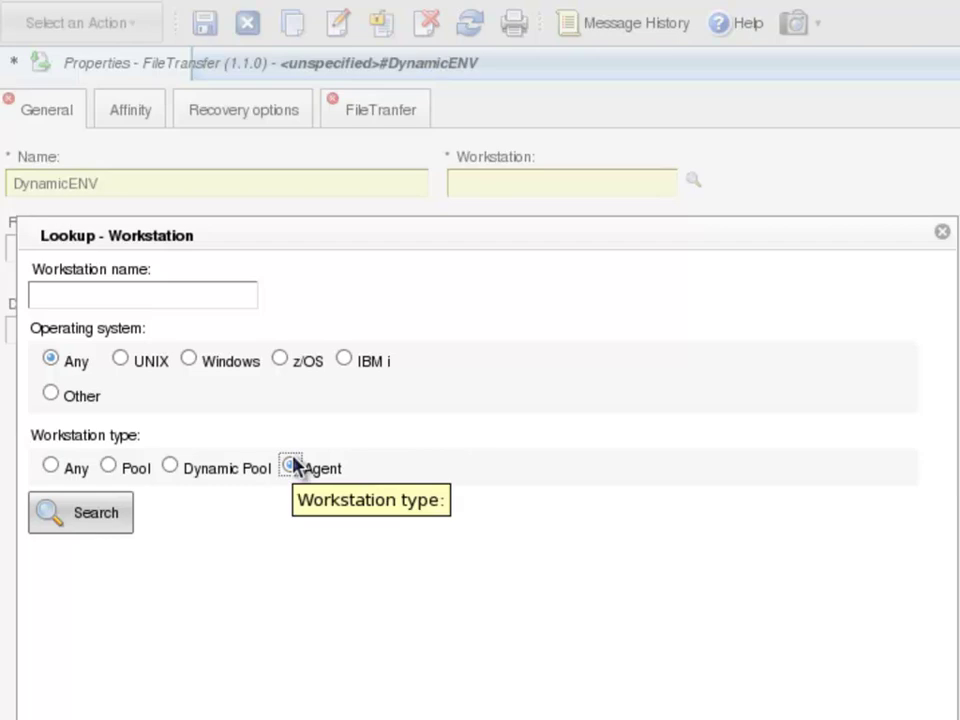
pyautogui.click(95, 520)
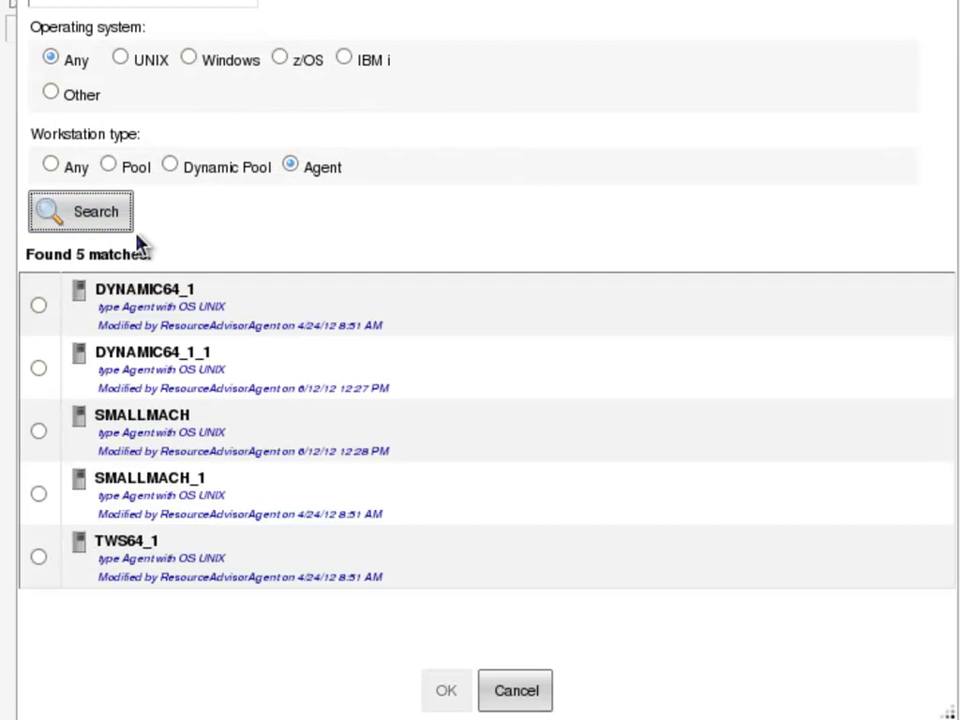
pyautogui.click(39, 432)
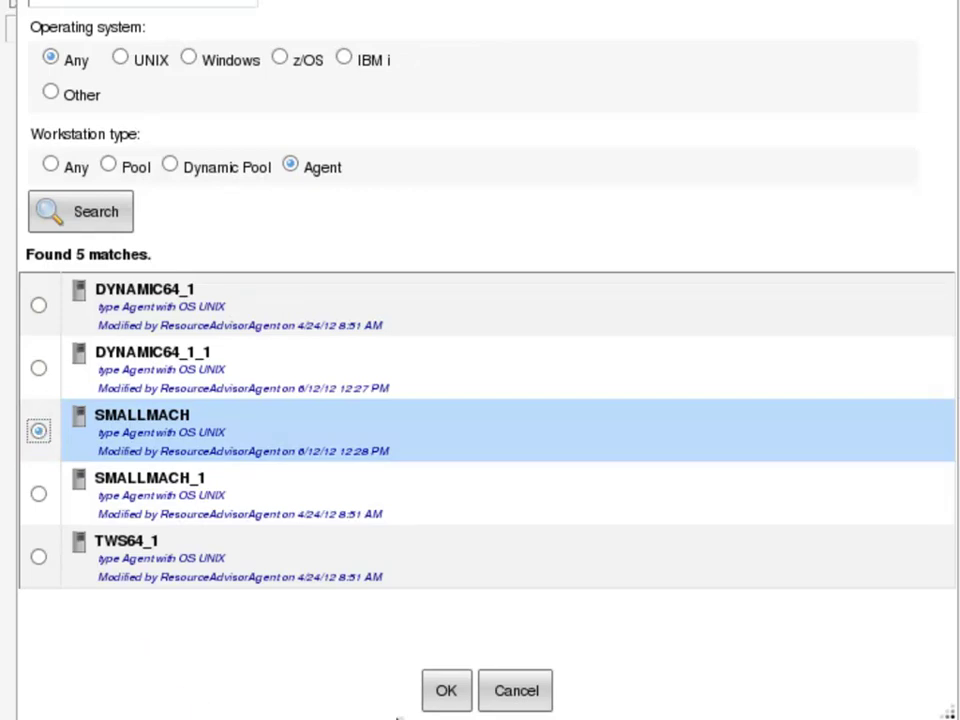
pyautogui.press('Return')
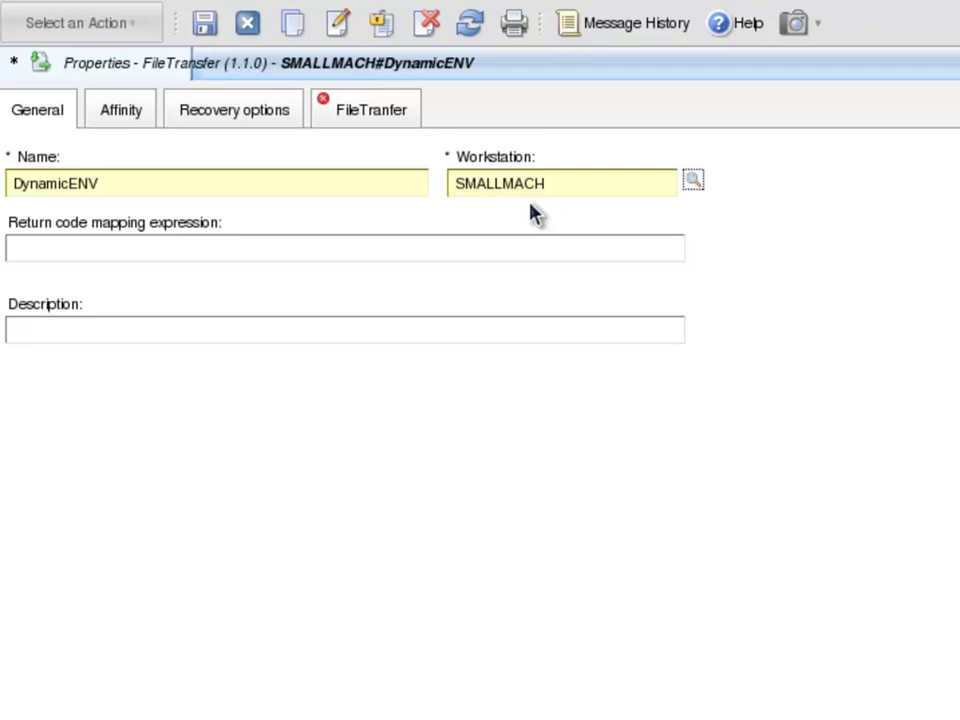
# On the FileTransfer tab, set transfer type to Download and server to TWS64nedwork.com.
pyautogui.click(98, 183)
pyautogui.click(368, 115)
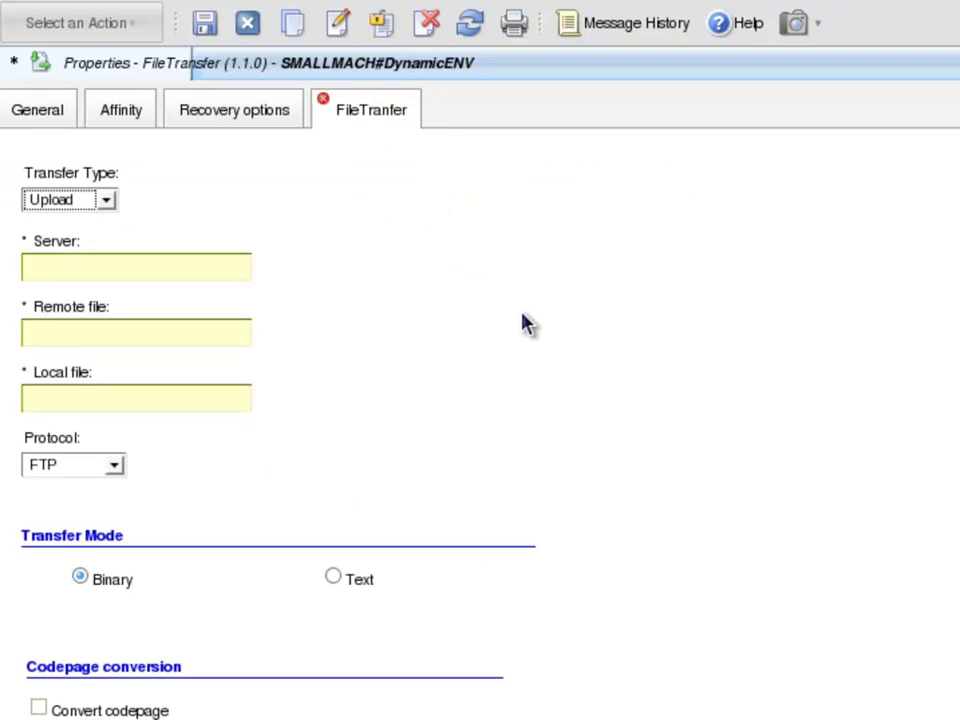
pyautogui.click(106, 200)
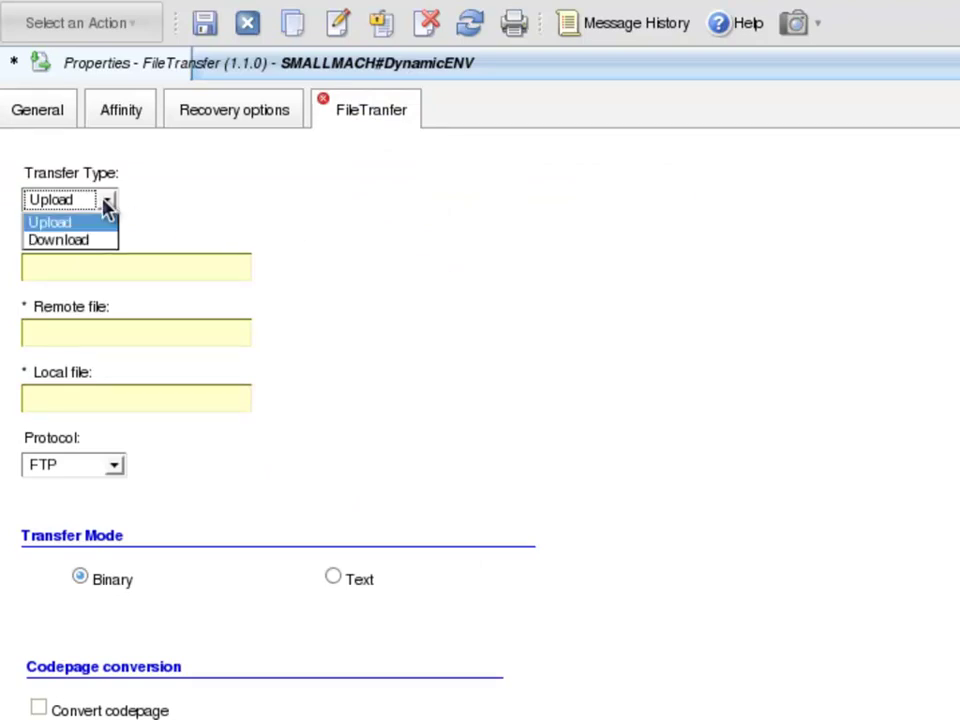
pyautogui.click(85, 240)
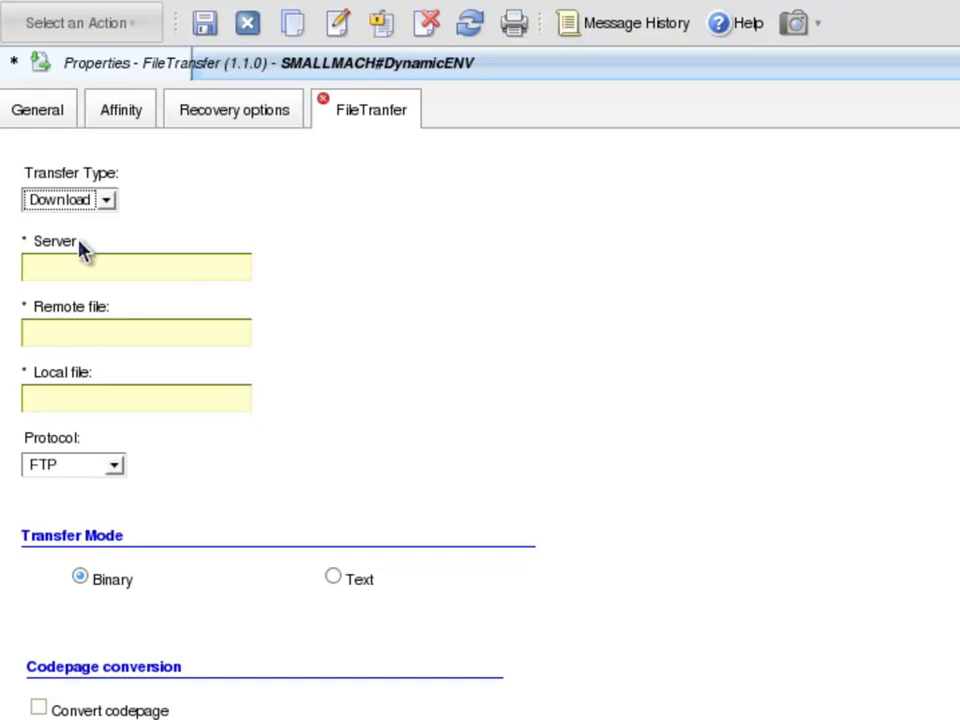
pyautogui.click(74, 262)
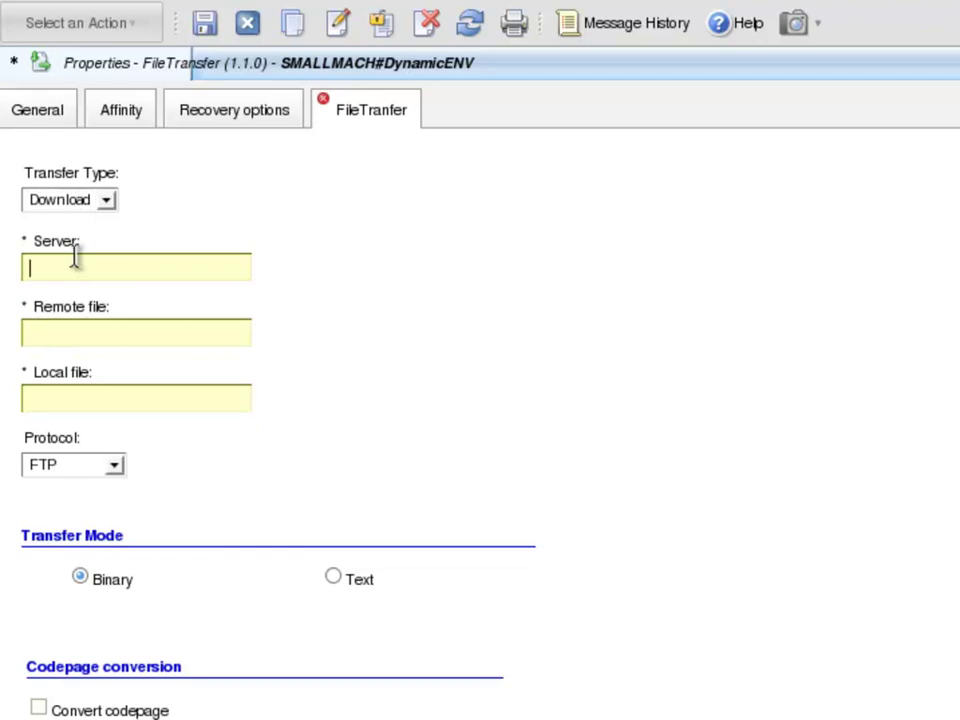
pyautogui.write('TWS64.nedwork.com')
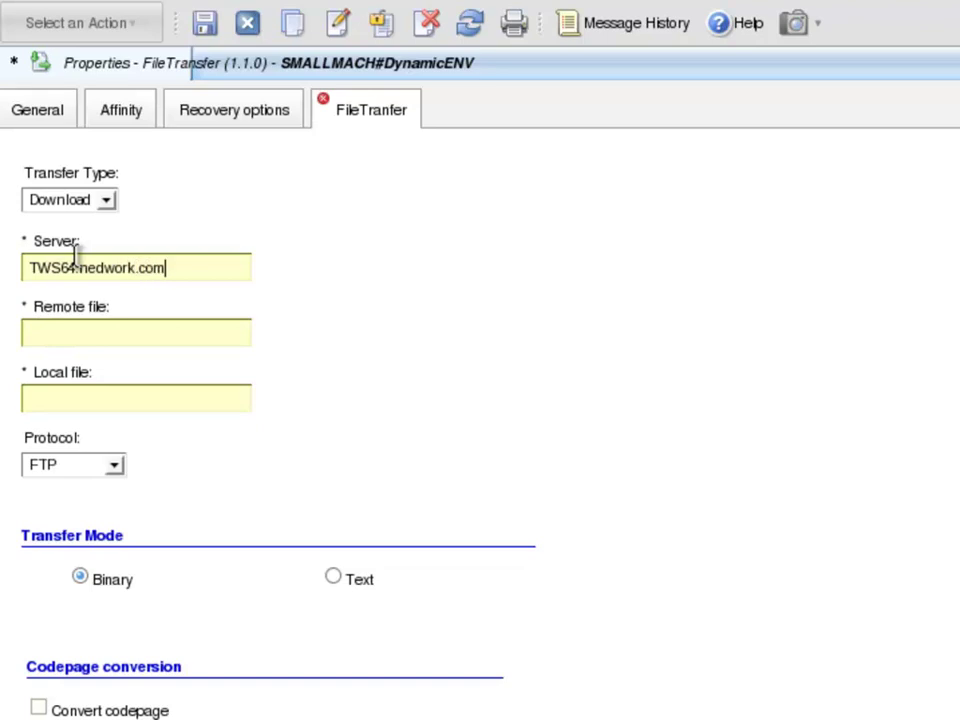
# Set remote file /home/twsuser/jdbc_workspace/DynamicENV.jsdl and local file /tmp/Downloaded.jsdl.
pyautogui.click(87, 333)
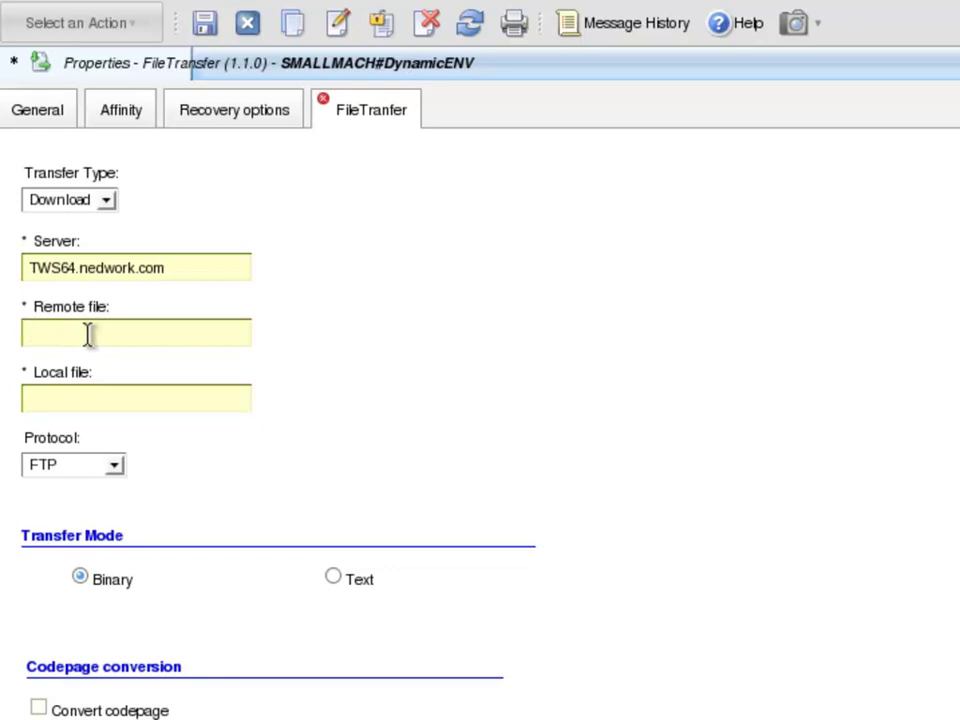
pyautogui.click(88, 335)
pyautogui.write('/home')
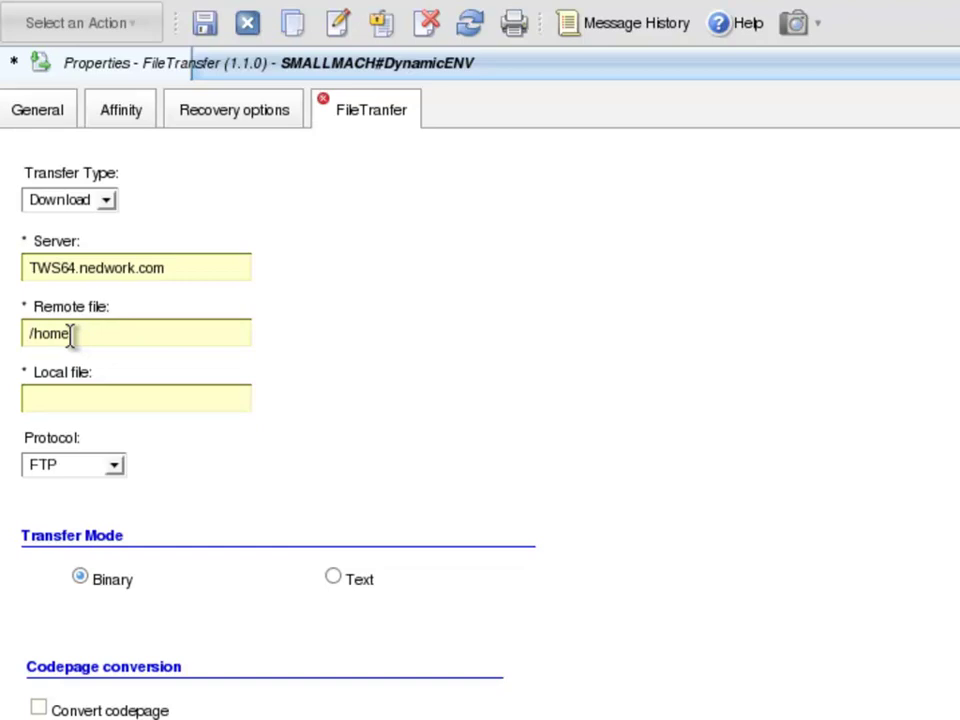
pyautogui.write('/twsuser/jdbc_workspace')
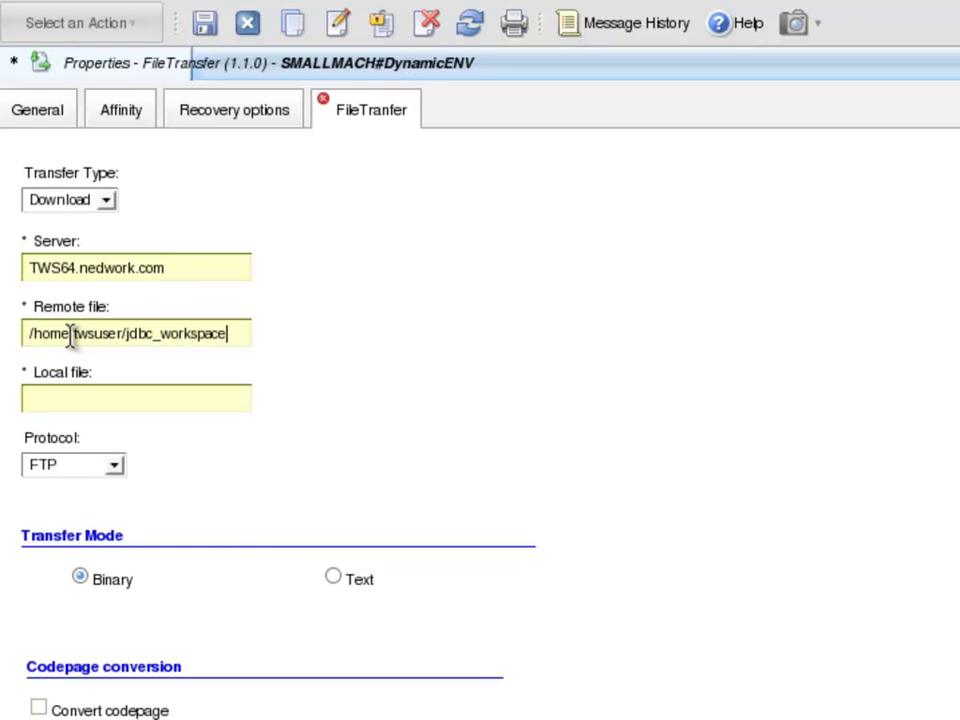
pyautogui.write('/Dynami')
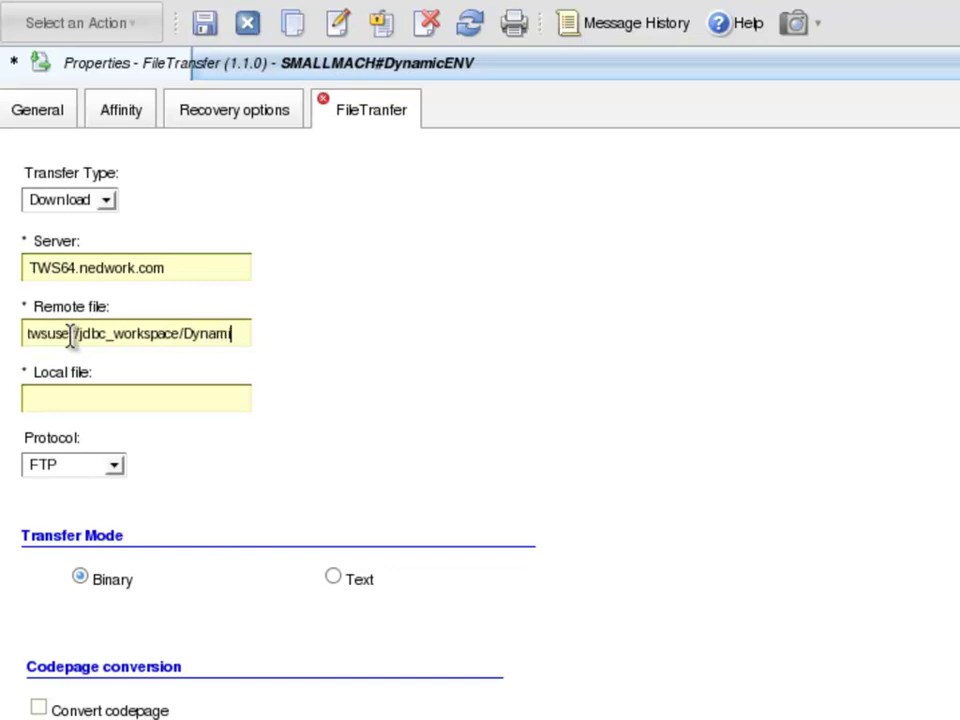
pyautogui.write('cENV')
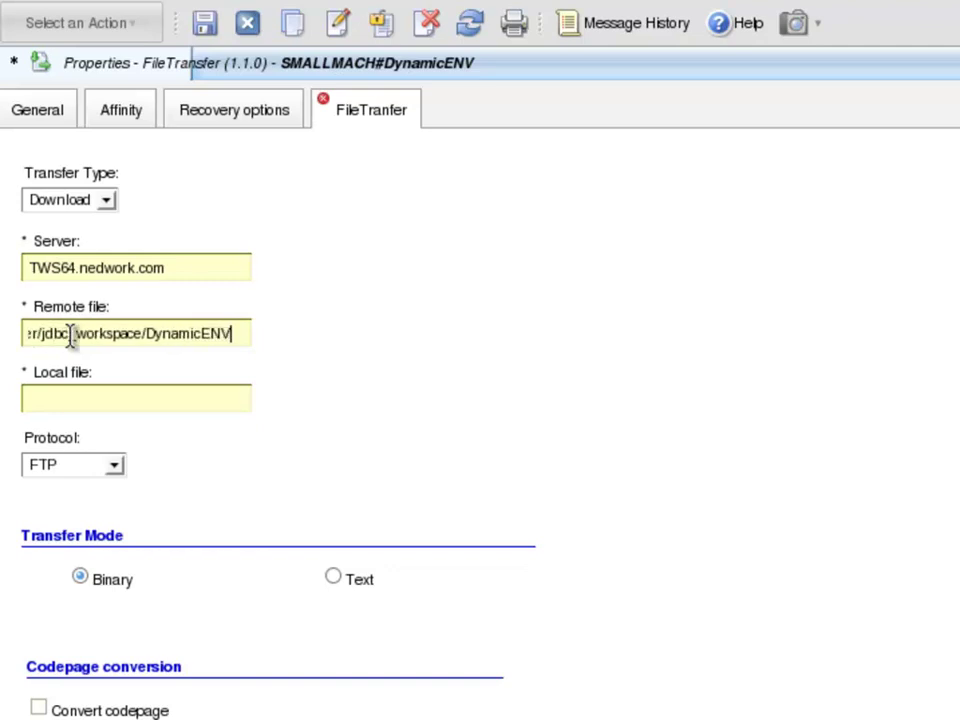
pyautogui.write('.jsdl')
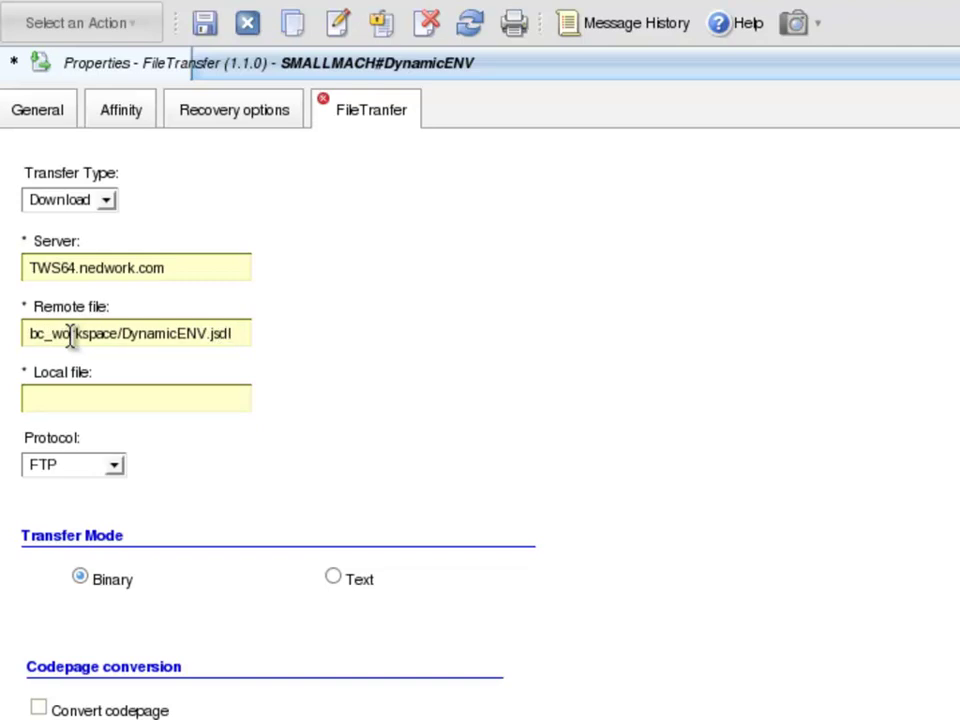
pyautogui.click(94, 400)
pyautogui.write('/tmp/')
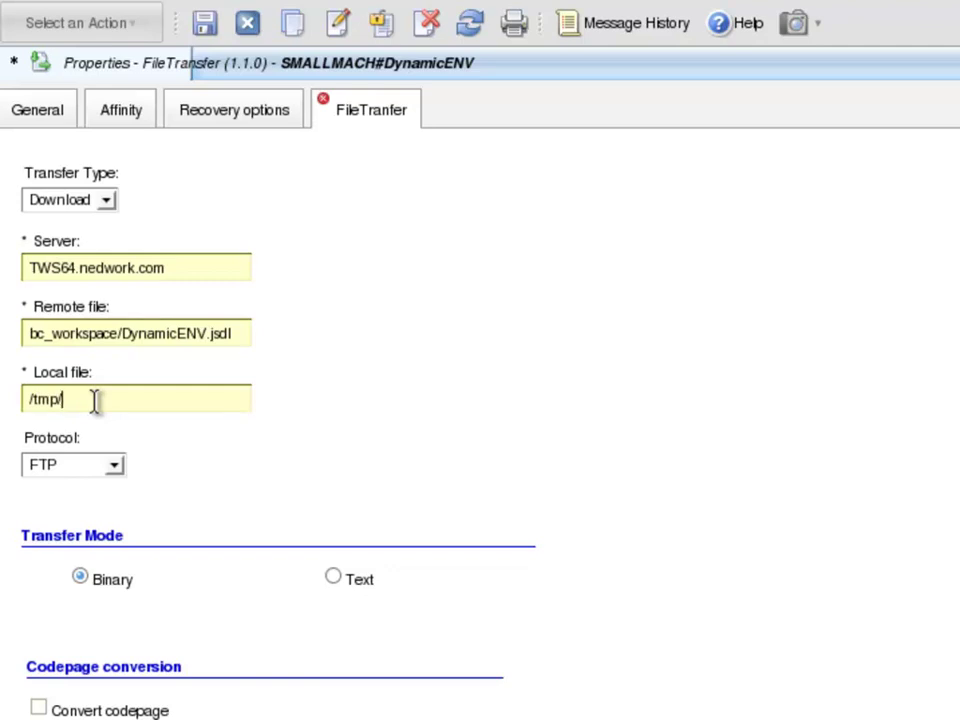
pyautogui.write('Downloaded')
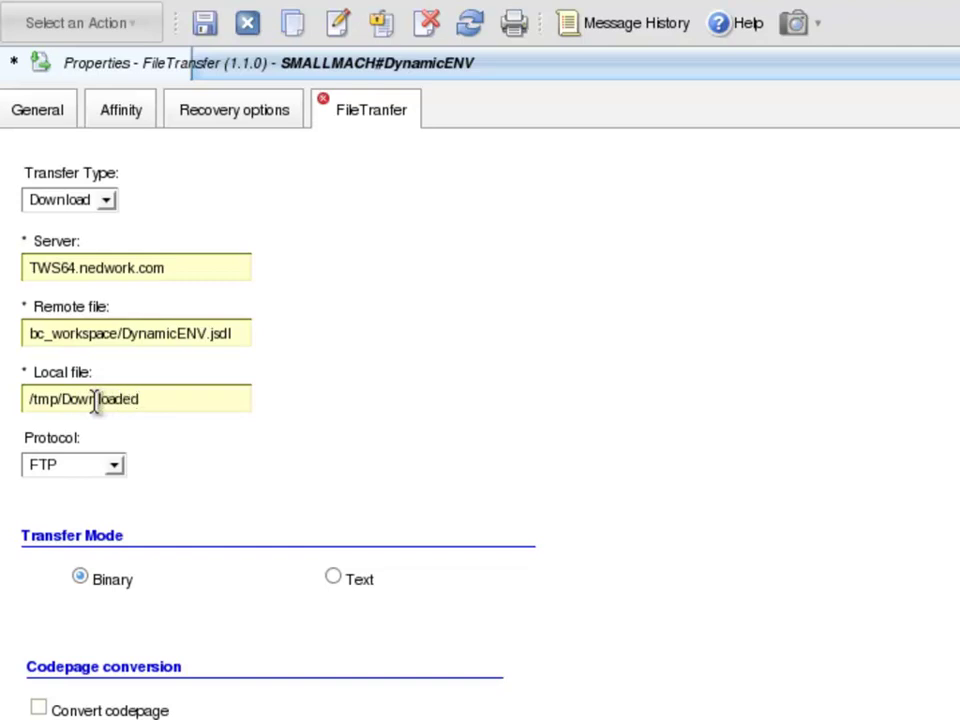
pyautogui.write('.jsdl')
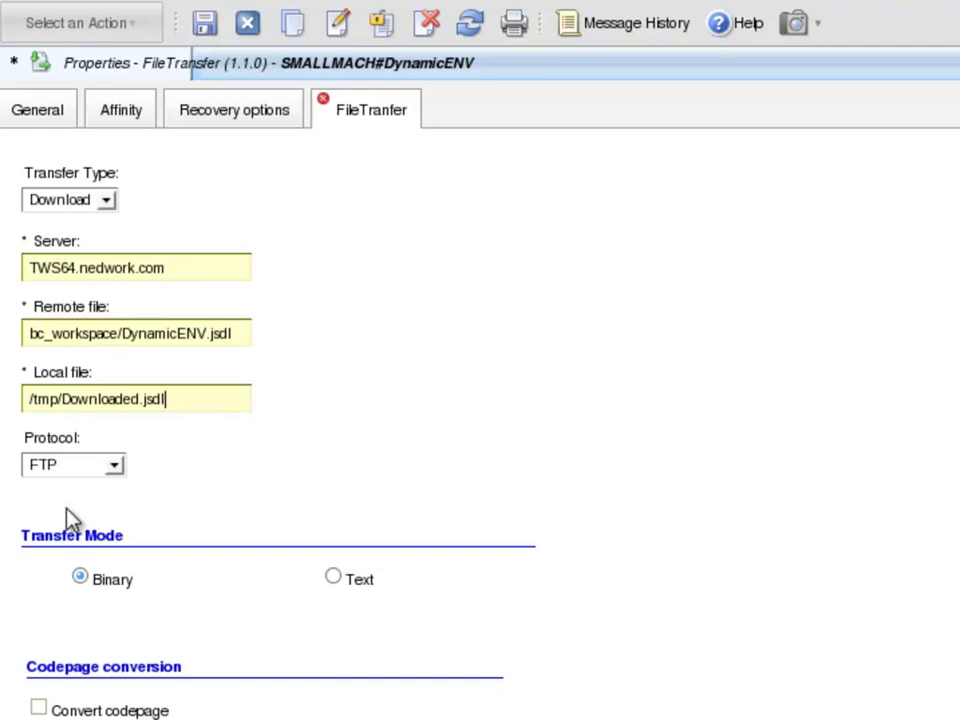
# Switch the protocol to SSH and enter the remote and local user names and passwords.
pyautogui.click(115, 466)
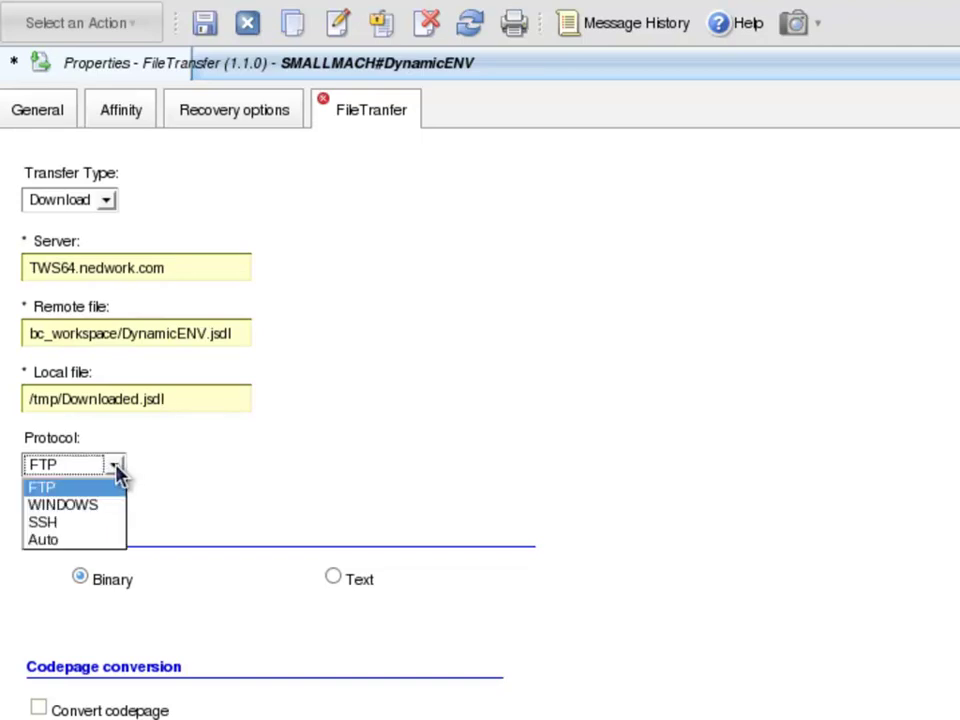
pyautogui.click(57, 522)
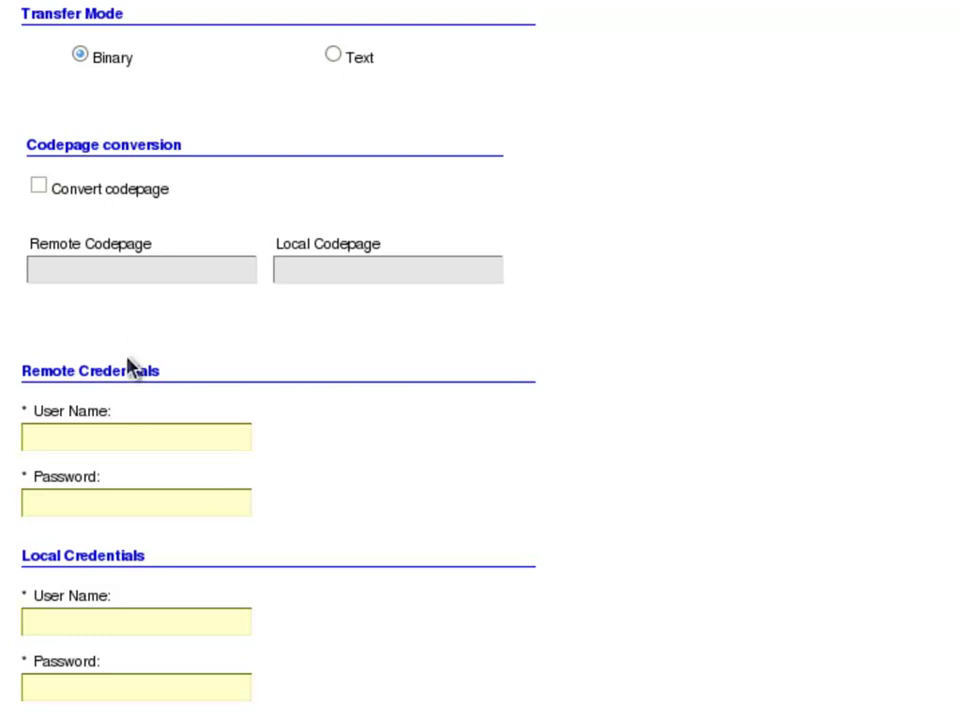
pyautogui.click(91, 440)
pyautogui.press('Tab')
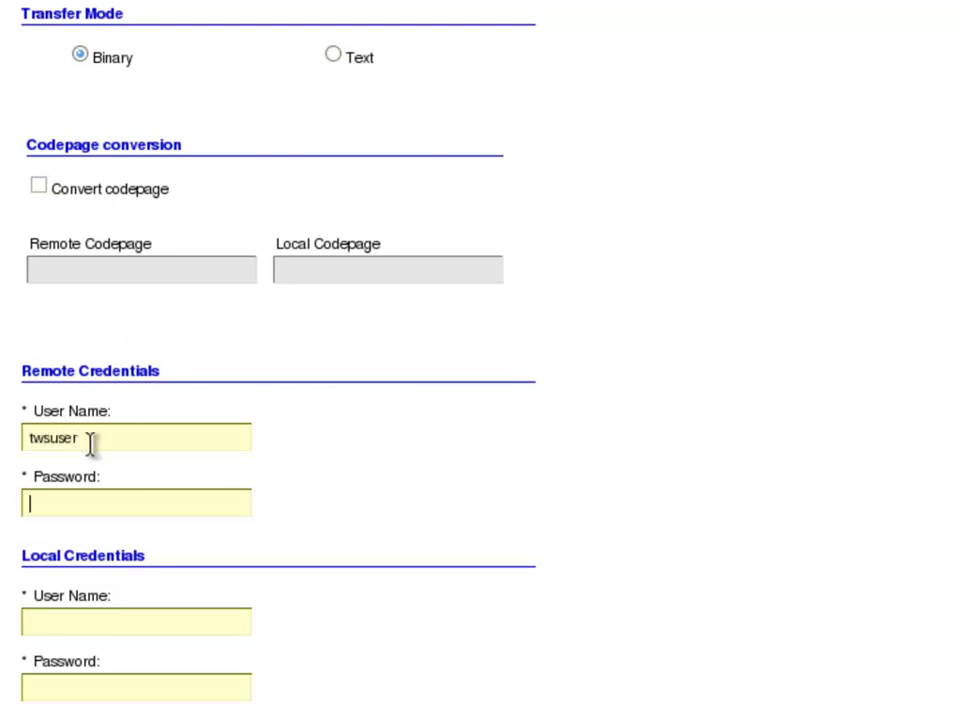
pyautogui.click(43, 616)
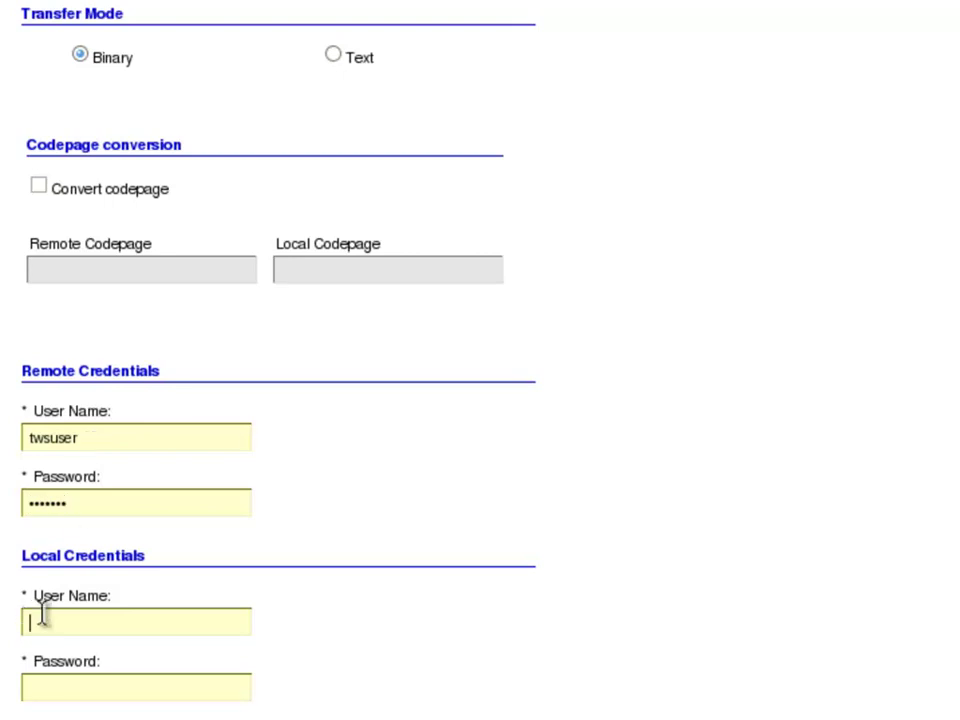
pyautogui.press('Tab')
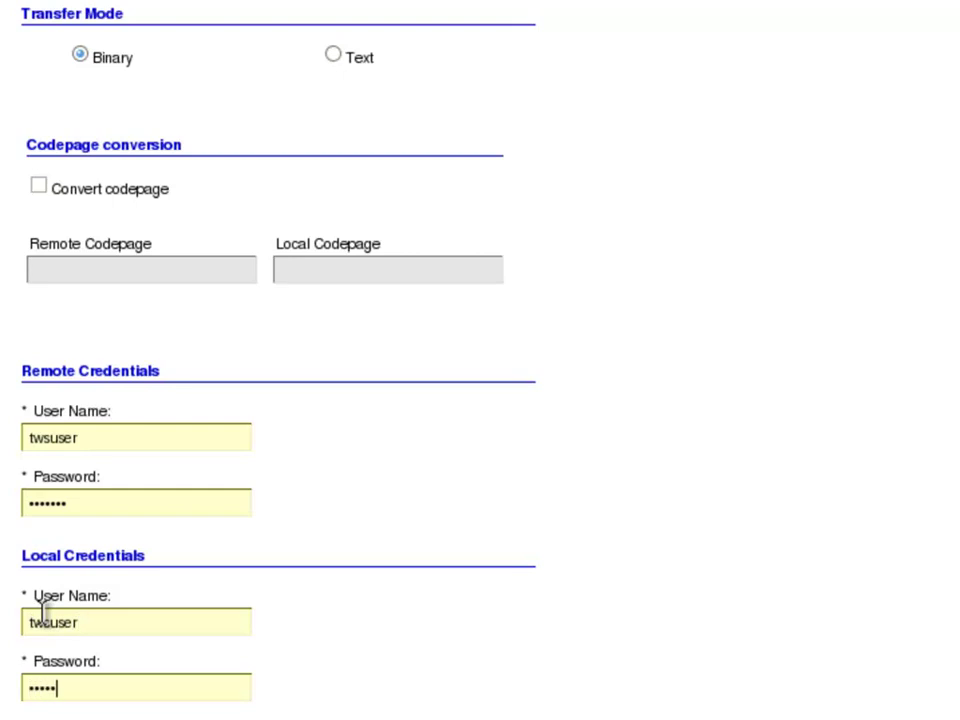
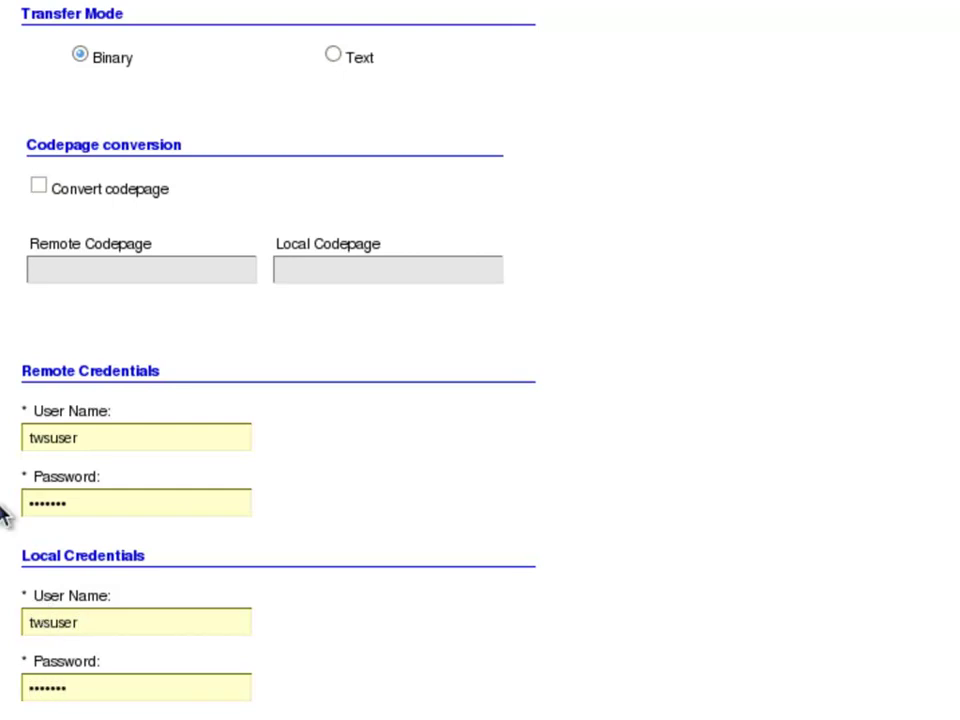
pyautogui.scroll(-2, 4, 510)
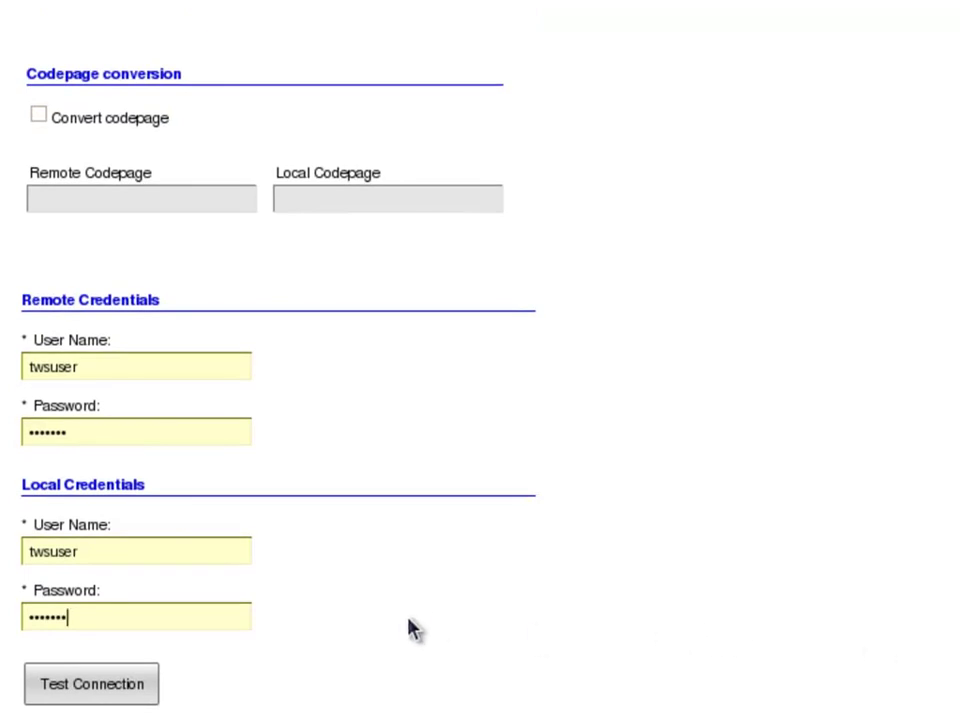
# Test the SSH connection to TWS64.nedwork.com and dismiss the success message.
pyautogui.click(124, 694)
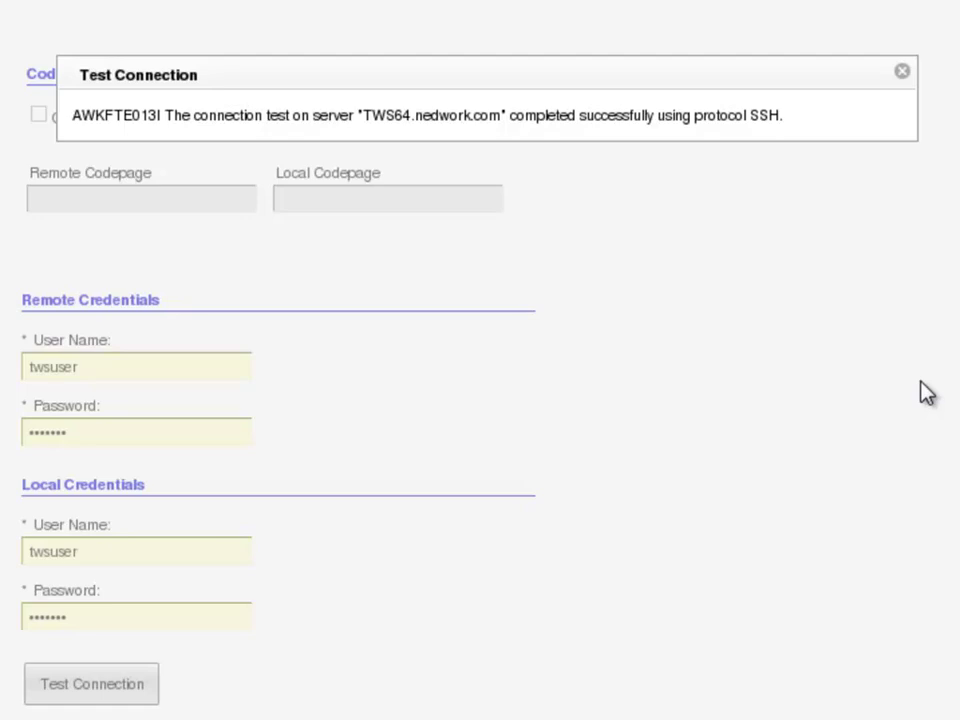
pyautogui.click(902, 79)
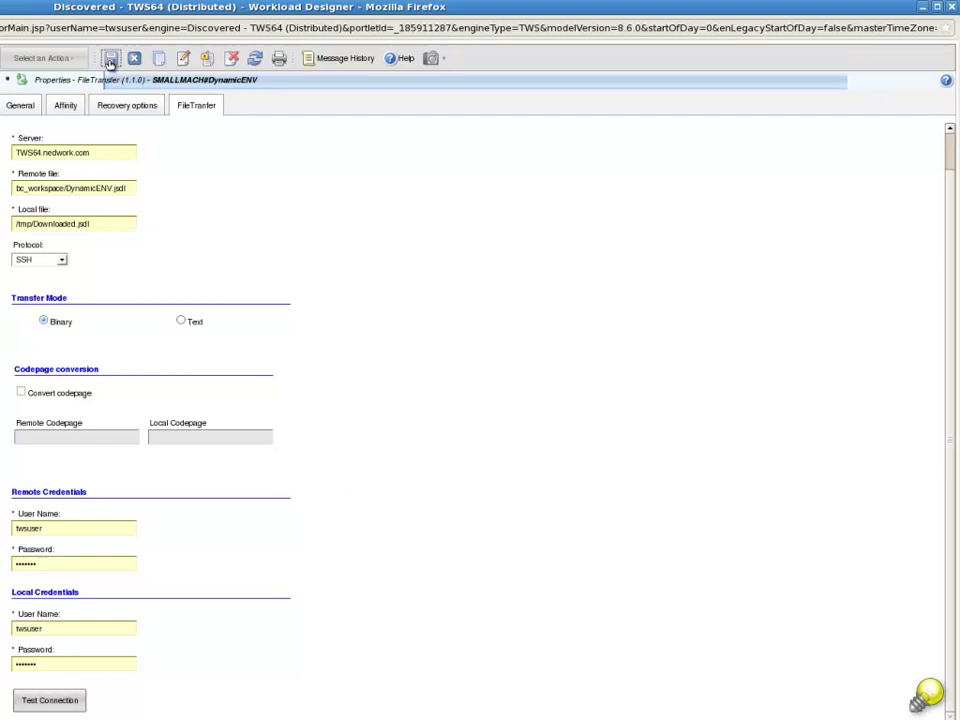
# Save the SMALLMACH#DynamicENV job definition.
pyautogui.click(110, 59)
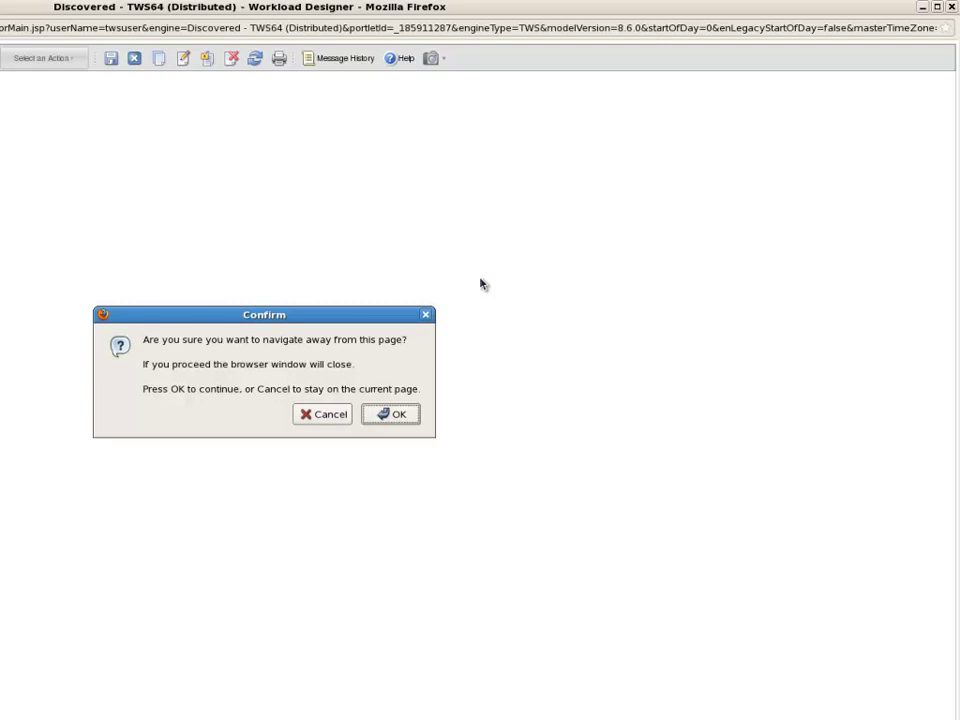
# Confirm closing the designer and load Submit Predefined Jobs for the Discovered - TWS64 engine.
pyautogui.click(393, 414)
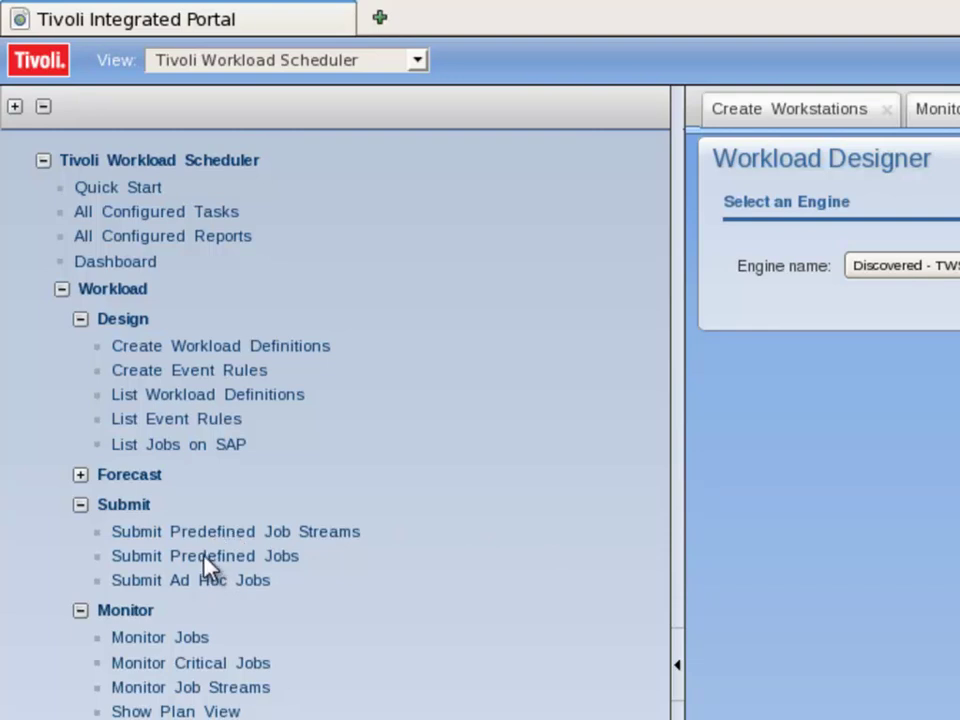
pyautogui.click(204, 562)
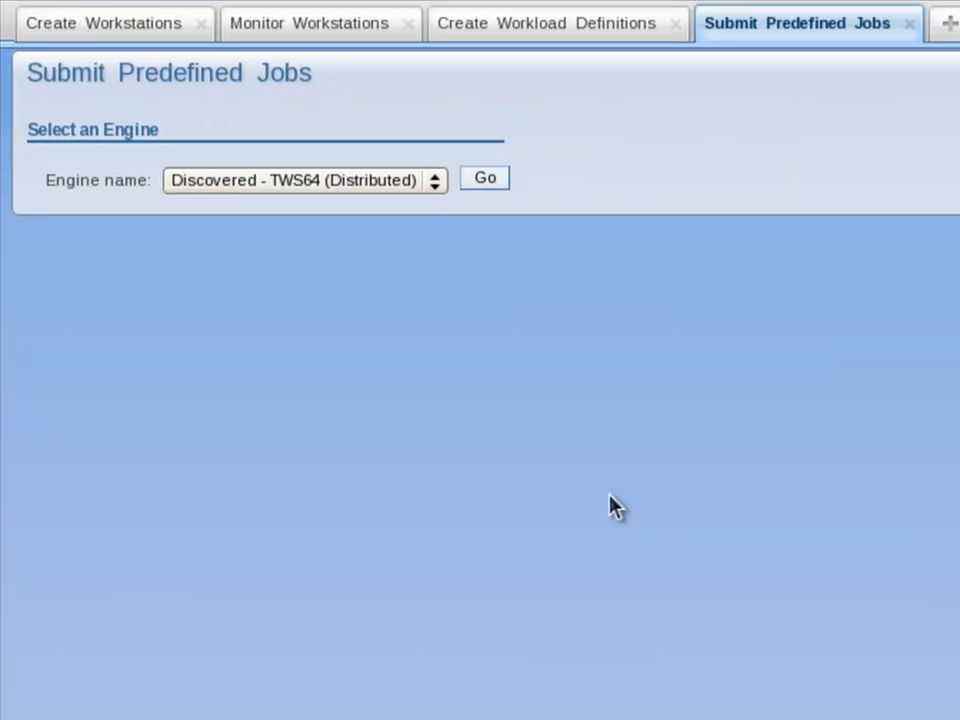
pyautogui.click(482, 180)
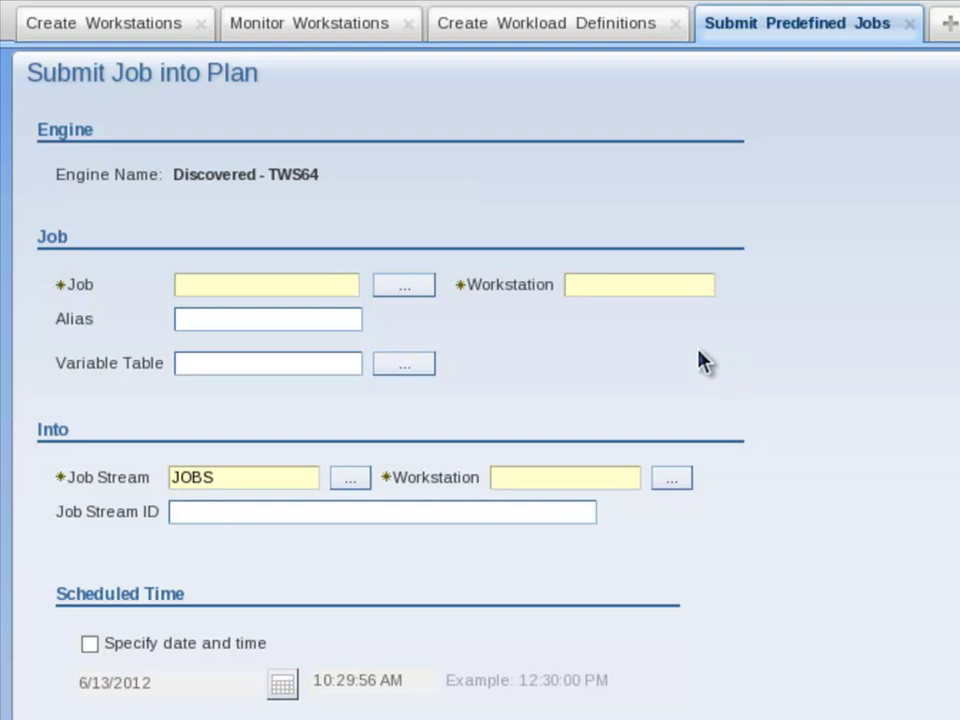
# Search job definitions and select DYNAMICENV on SMALLMACH as the job to submit.
pyautogui.click(407, 288)
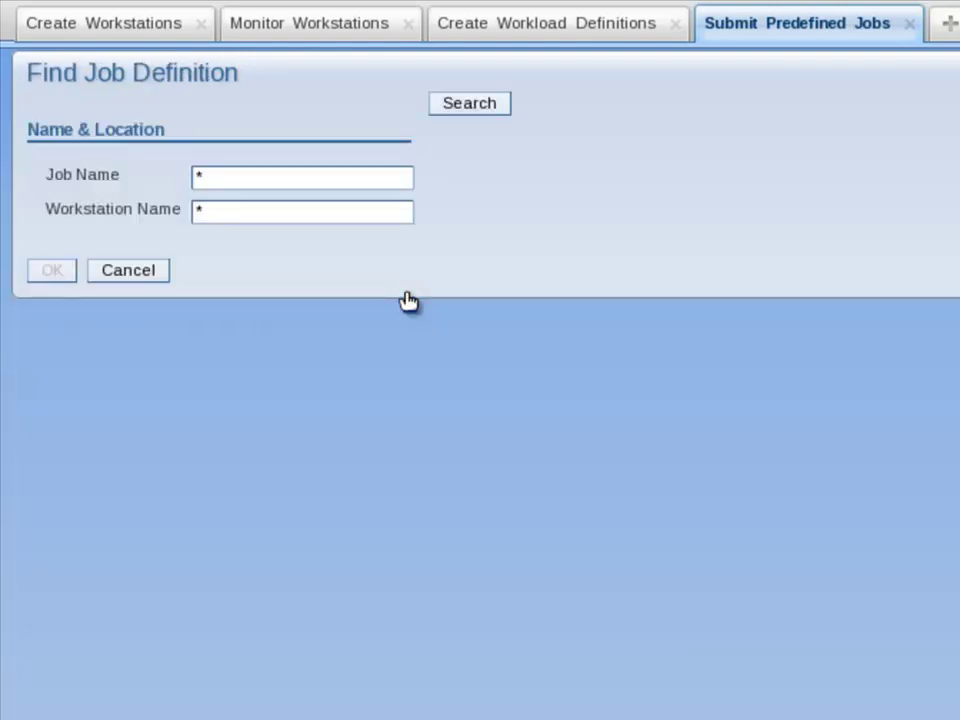
pyautogui.click(472, 106)
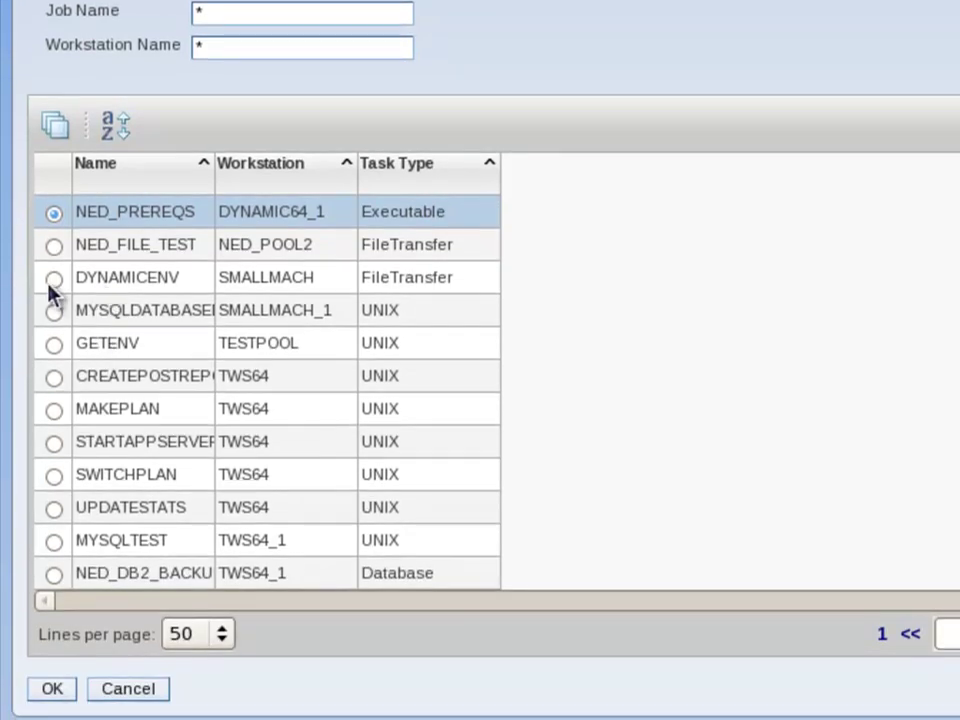
pyautogui.click(54, 279)
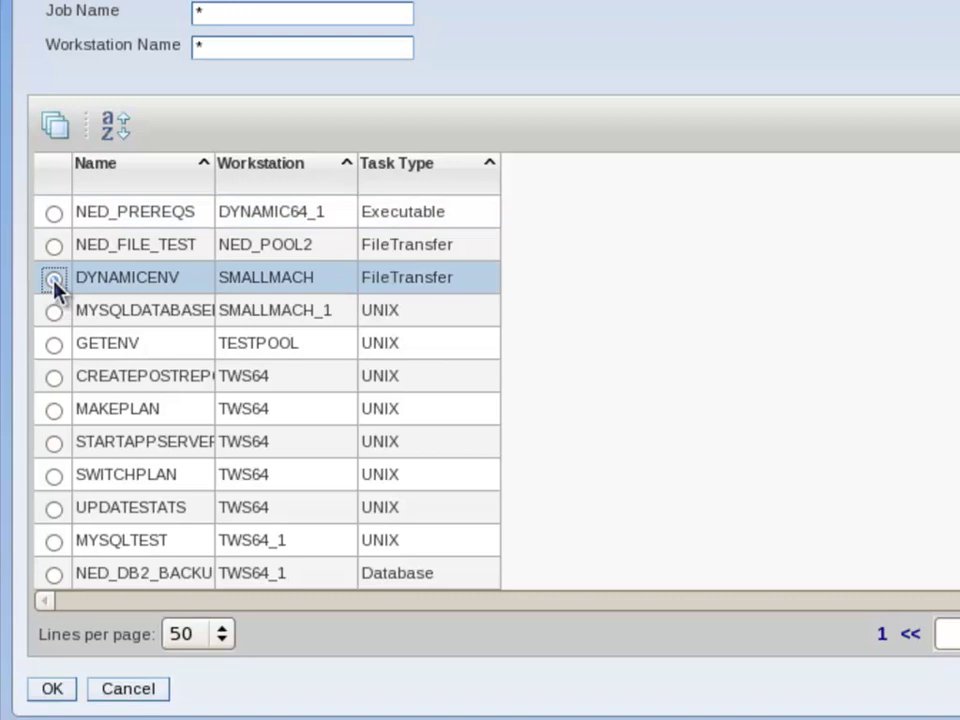
pyautogui.click(56, 692)
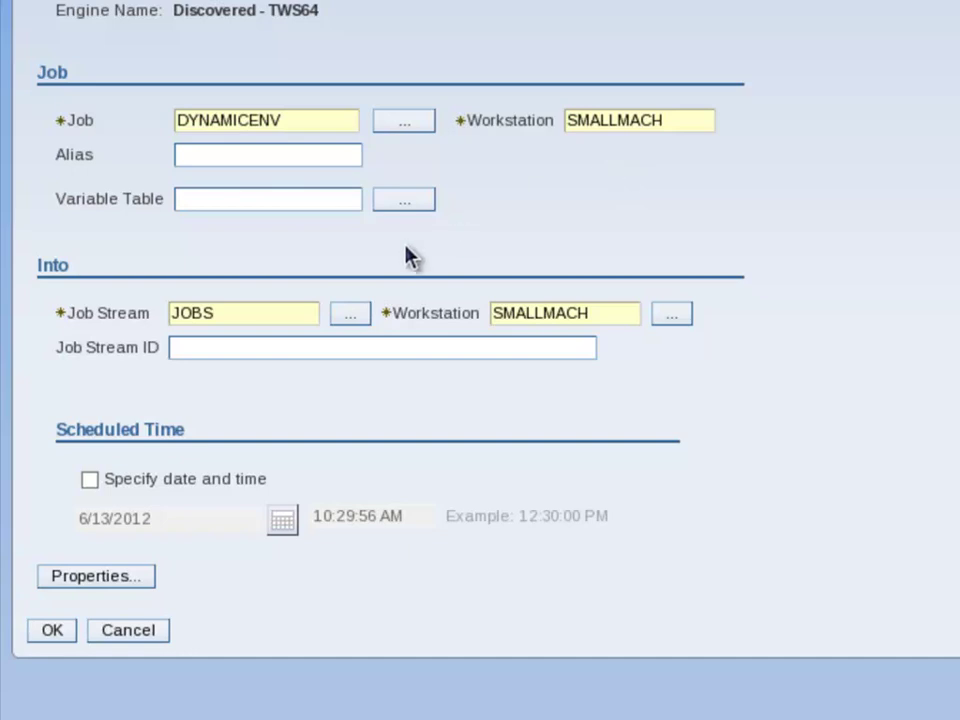
# Submit the DYNAMICENV job with alias DYNAMICENV1 into JOBS on SMALLMACH and dismiss the confirmation.
pyautogui.click(193, 154)
pyautogui.write('DYNAMICE')
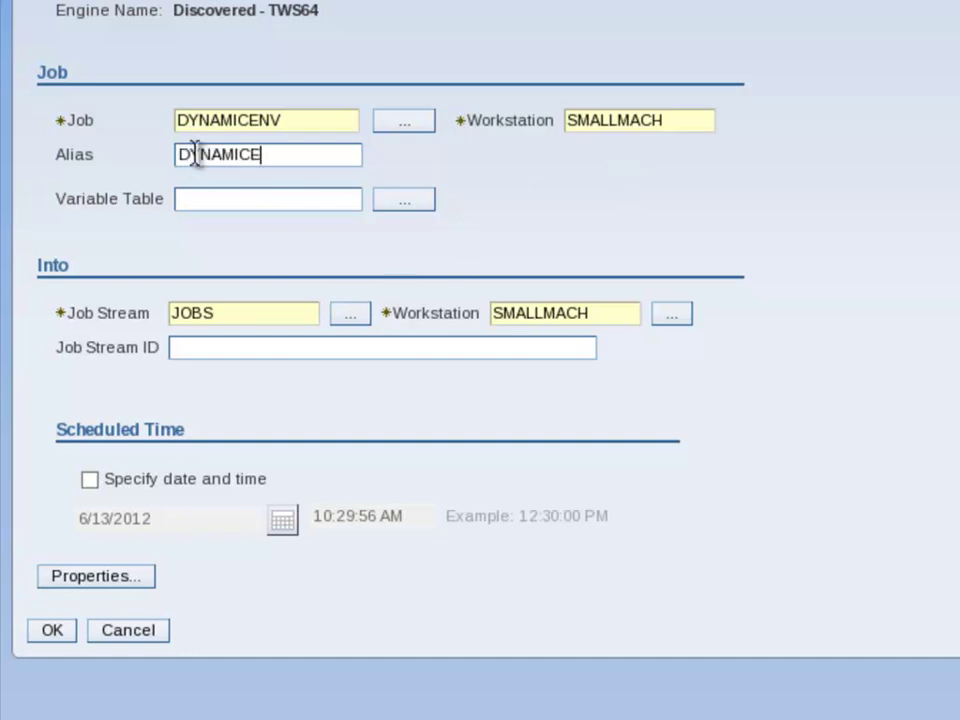
pyautogui.write('NV1')
pyautogui.click(53, 634)
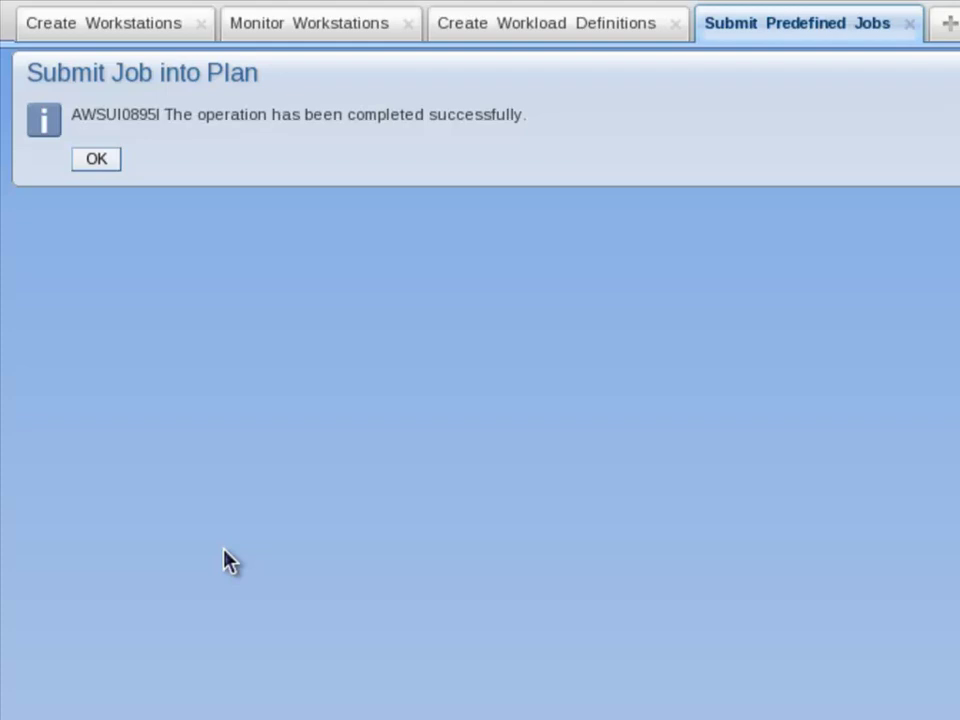
pyautogui.click(97, 160)
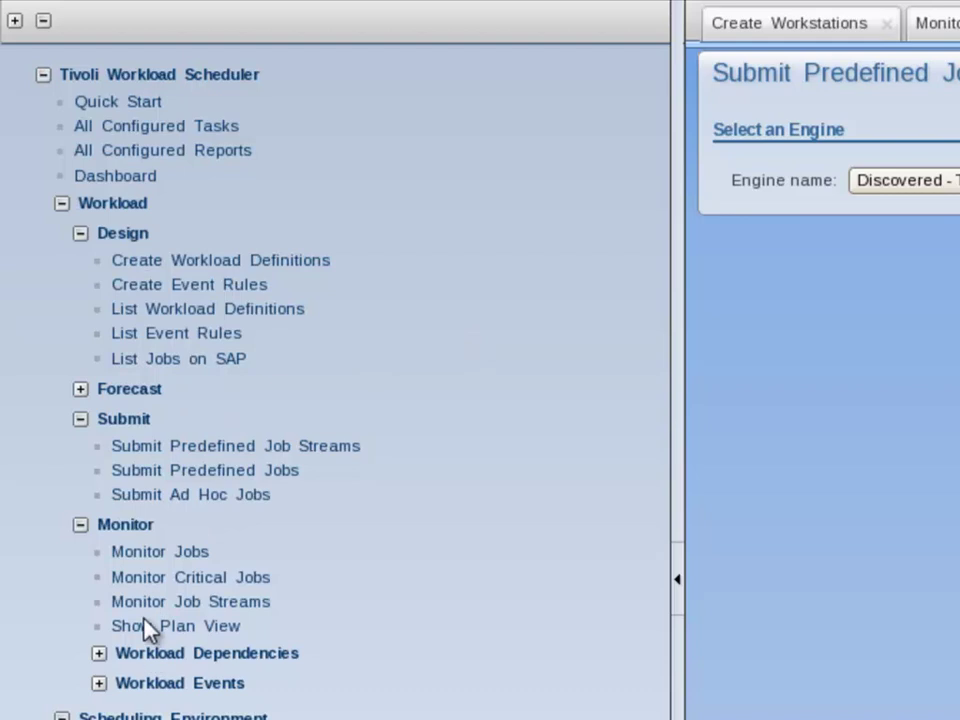
# Run the All Jobs in plan (Distributed) monitor on Discovered - TWS64 to list DYNAMICENV1.
pyautogui.click(147, 561)
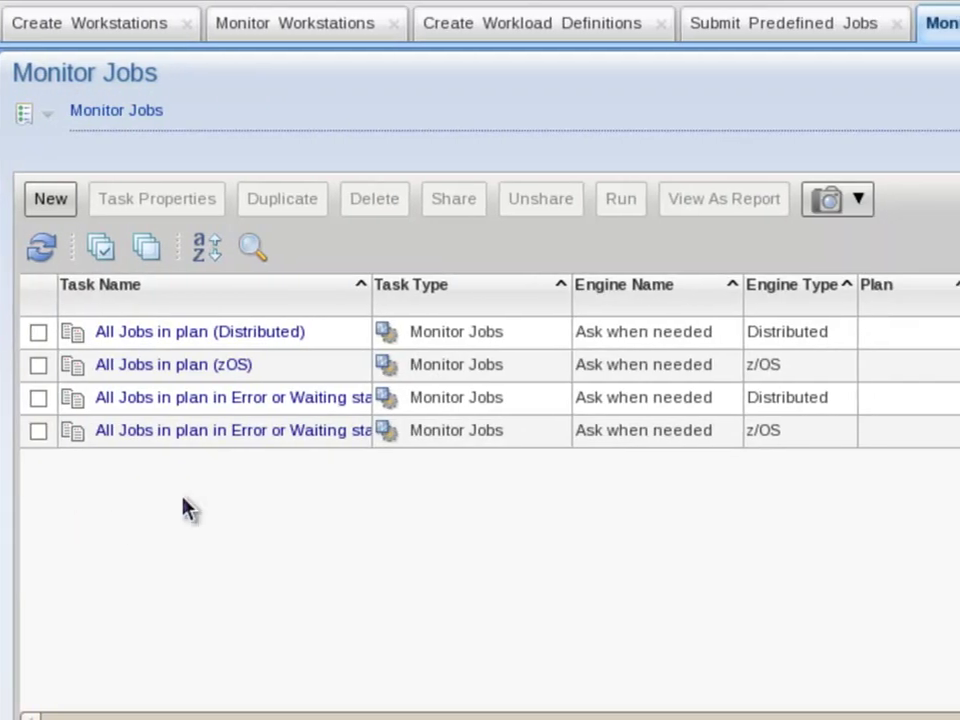
pyautogui.click(204, 335)
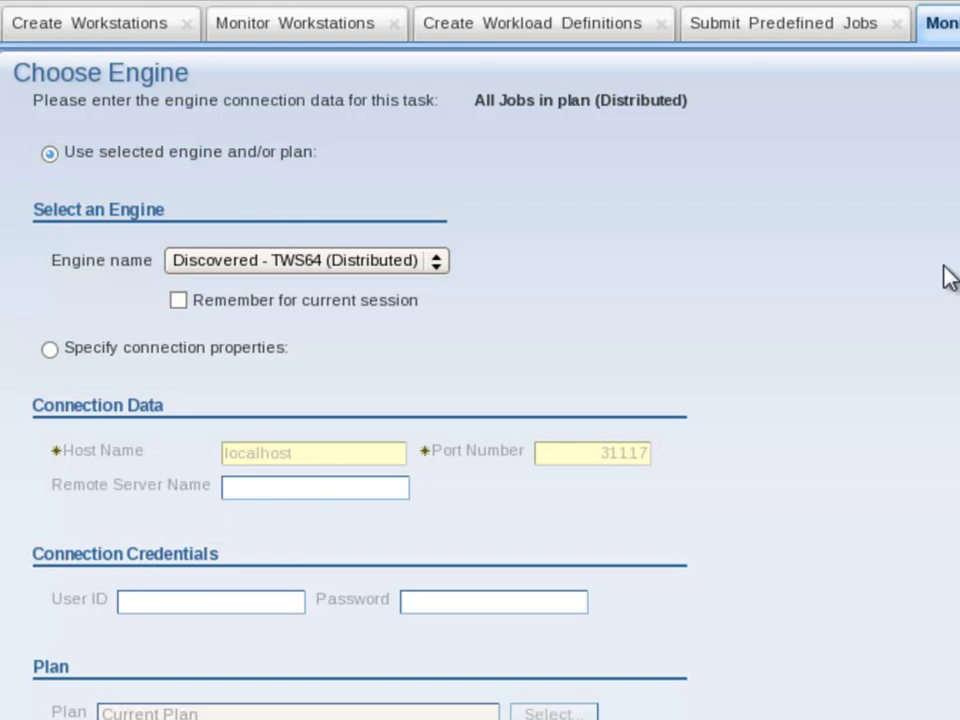
pyautogui.scroll(-5, 948, 277)
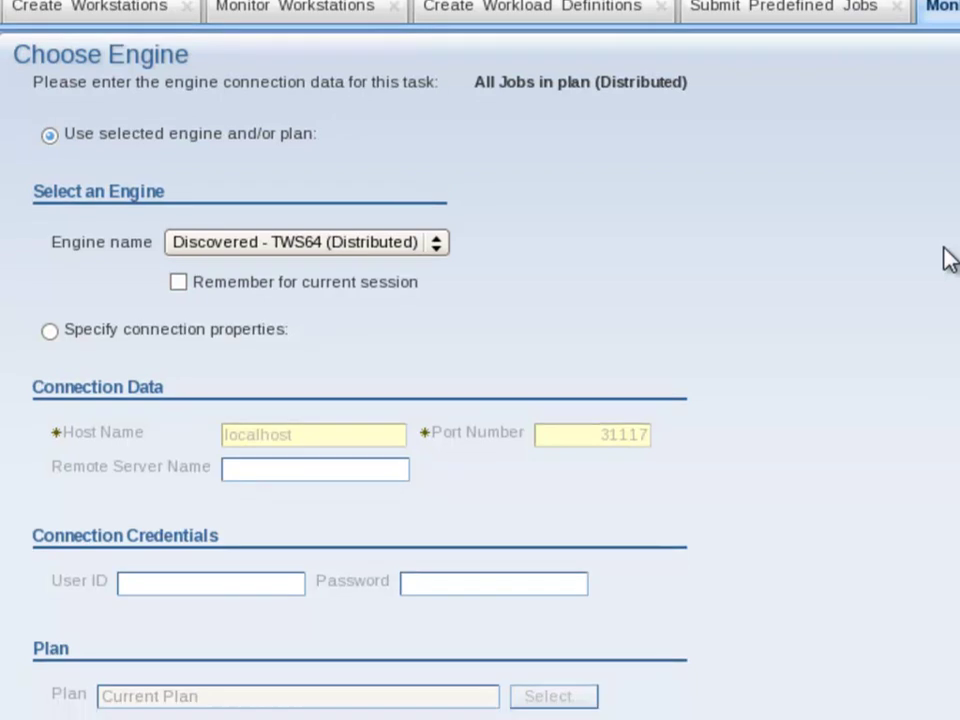
pyautogui.click(38, 693)
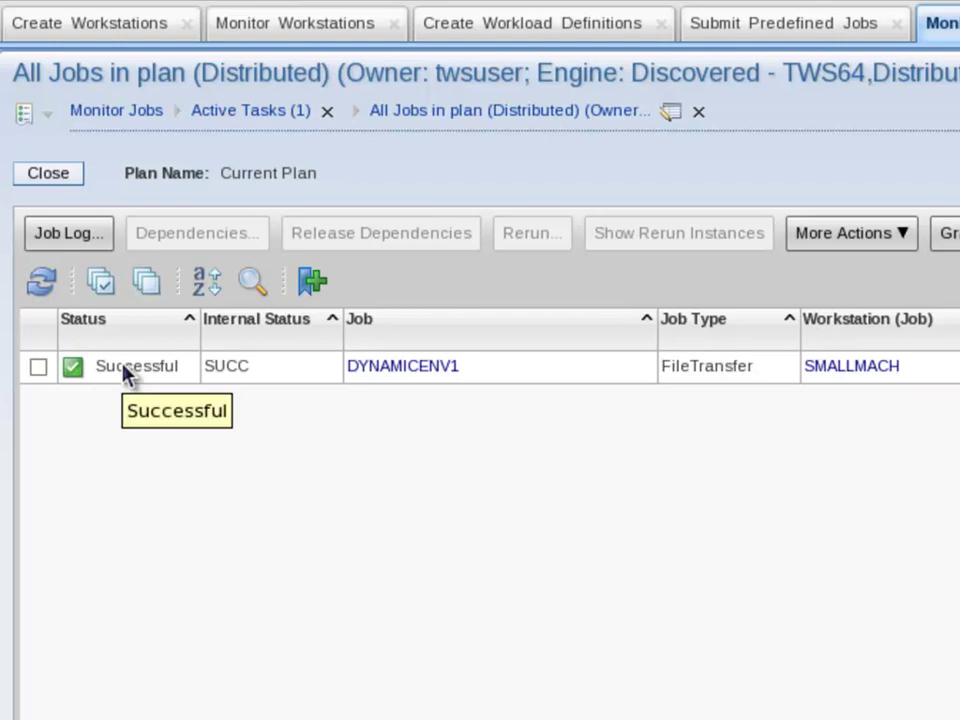
# Confirm DYNAMICENV1 shows Successful and bring up its context menu.
pyautogui.rightClick(392, 378)
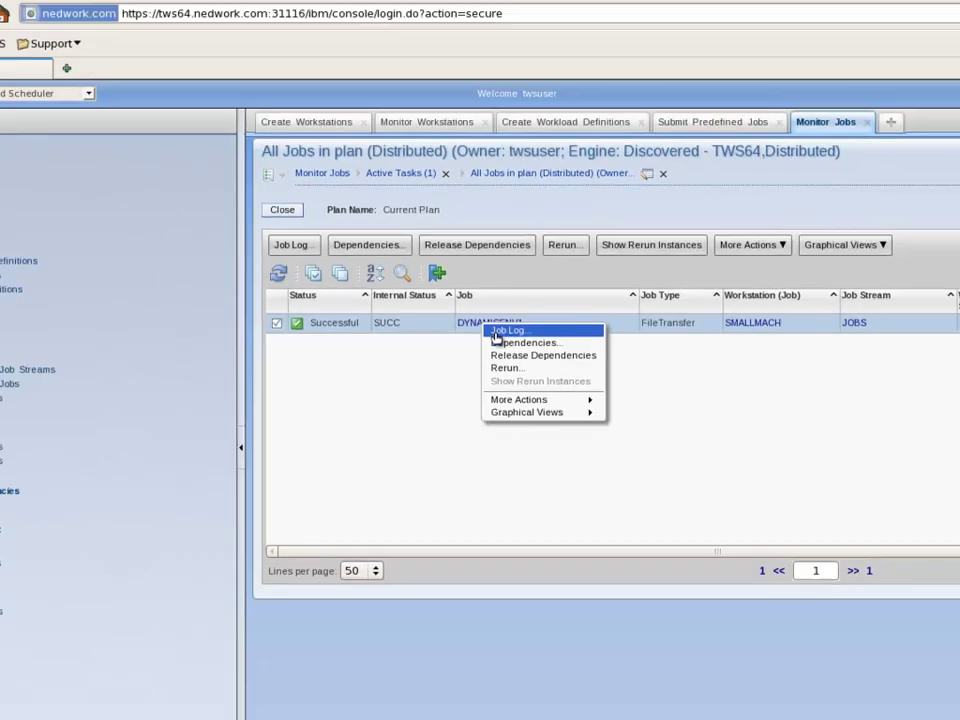
# Open the DYNAMICENV1 job log and highlight the AGENT : SMALLMACH line and /tmp/Downloaded.jsdl path.
pyautogui.click(418, 382)
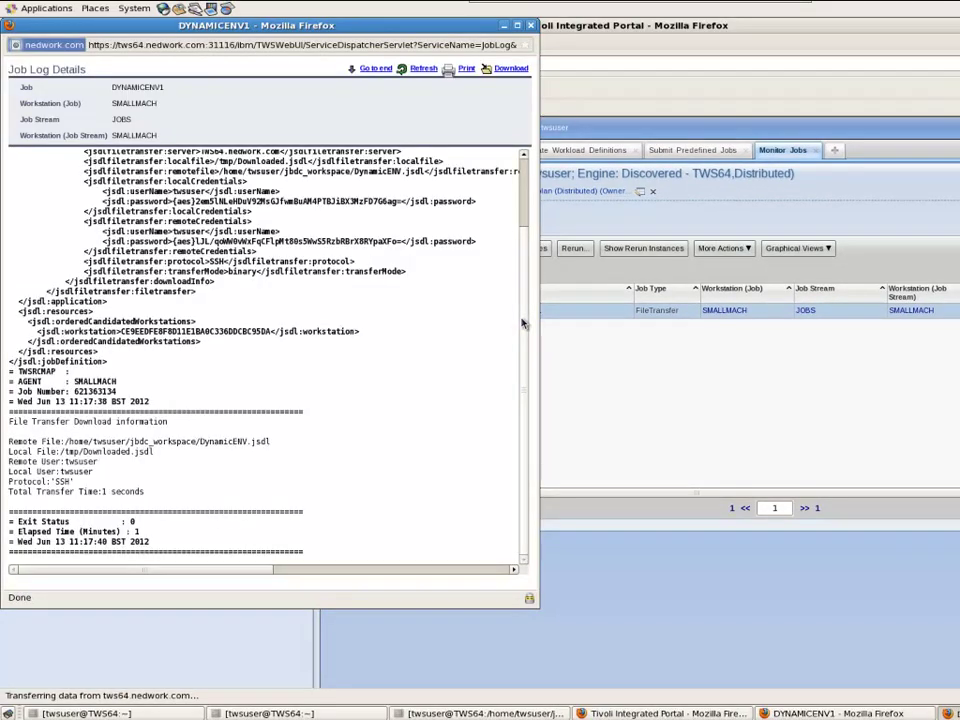
pyautogui.scroll(3, 522, 300)
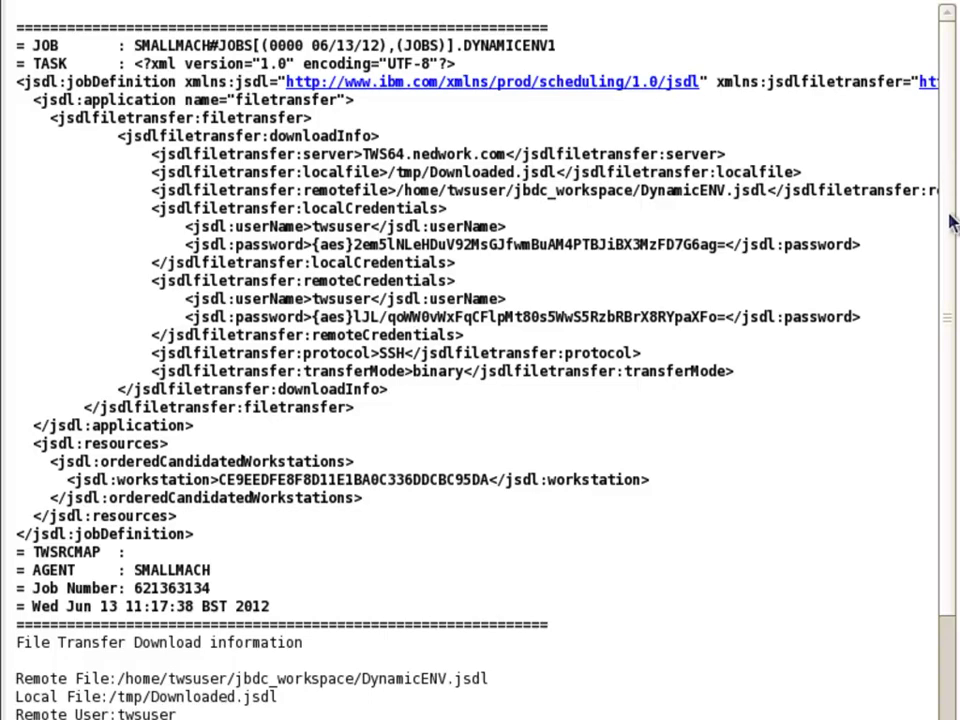
pyautogui.moveTo(939, 268); pyautogui.dragTo(945, 508)
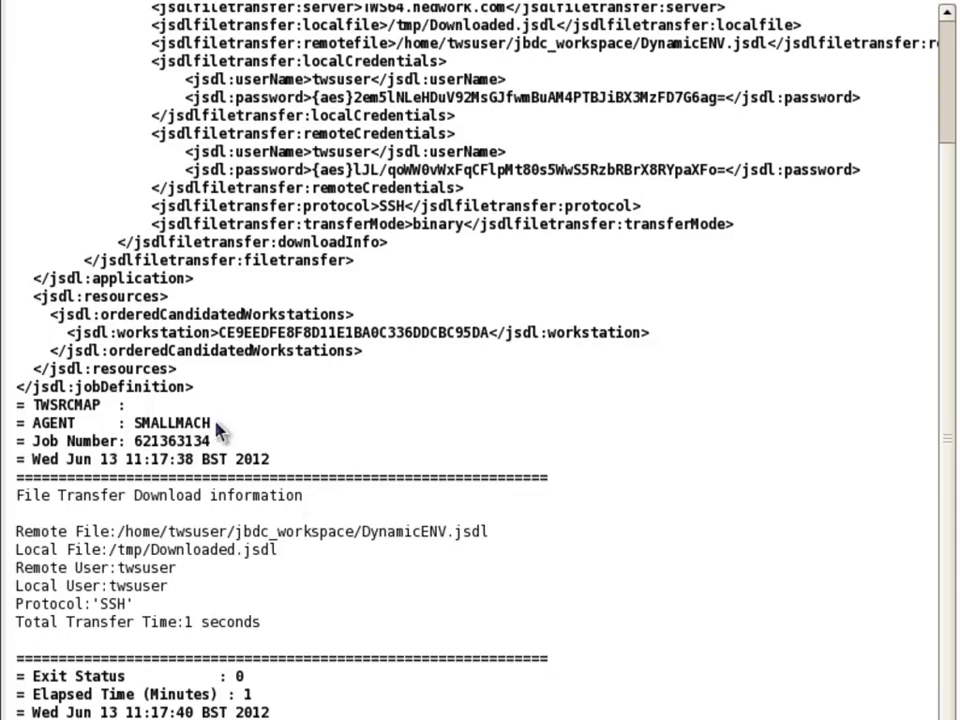
pyautogui.moveTo(211, 424); pyautogui.dragTo(15, 424)
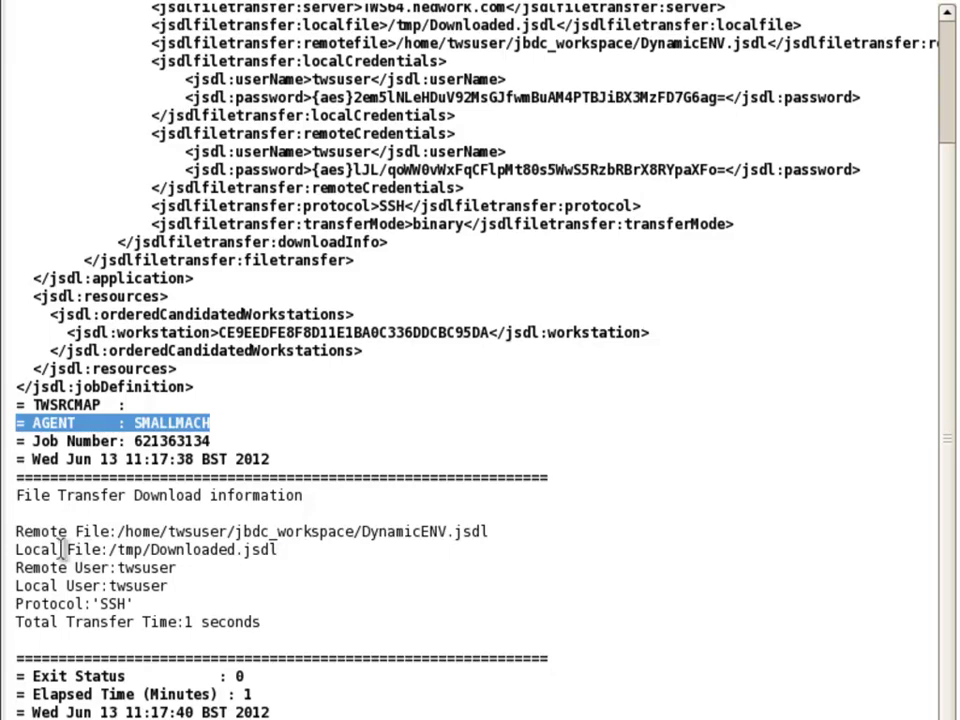
pyautogui.moveTo(193, 553); pyautogui.dragTo(280, 551)
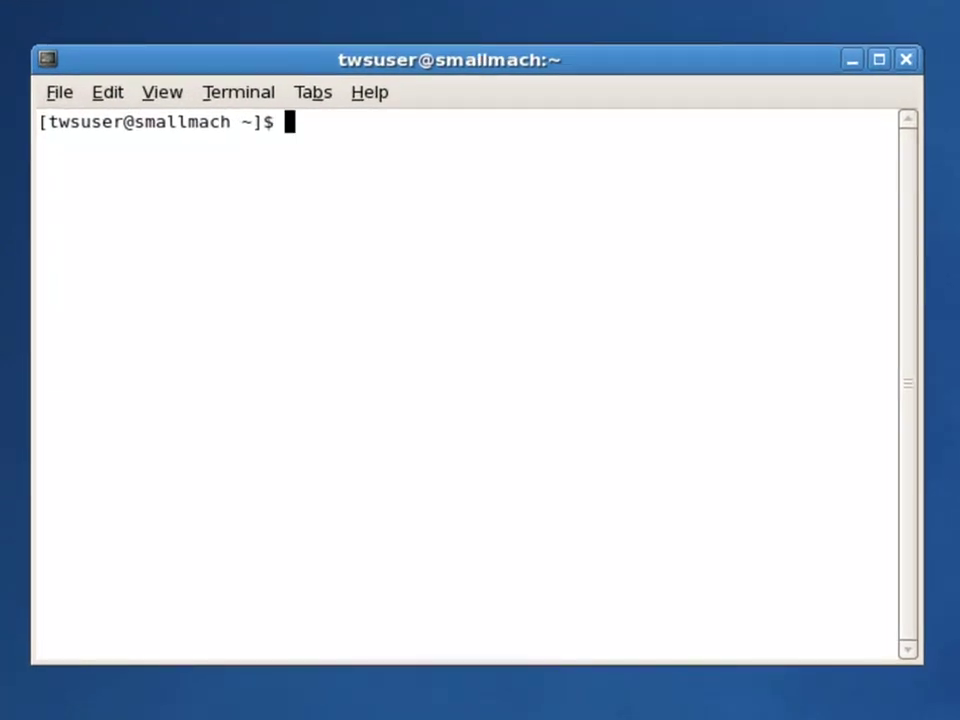
# Run cd /tmp and ls -al *.jsdl to show Downloaded.jsdl, then enlarge the terminal.
pyautogui.click(569, 232)
pyautogui.write('cd /')
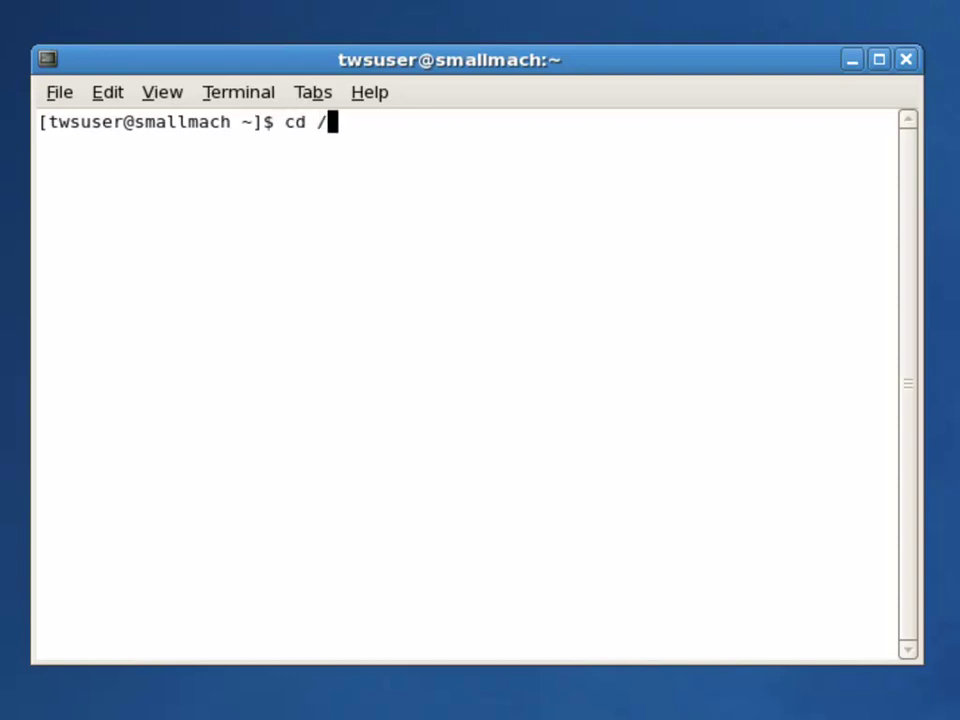
pyautogui.write('tmp')
pyautogui.press('Return')
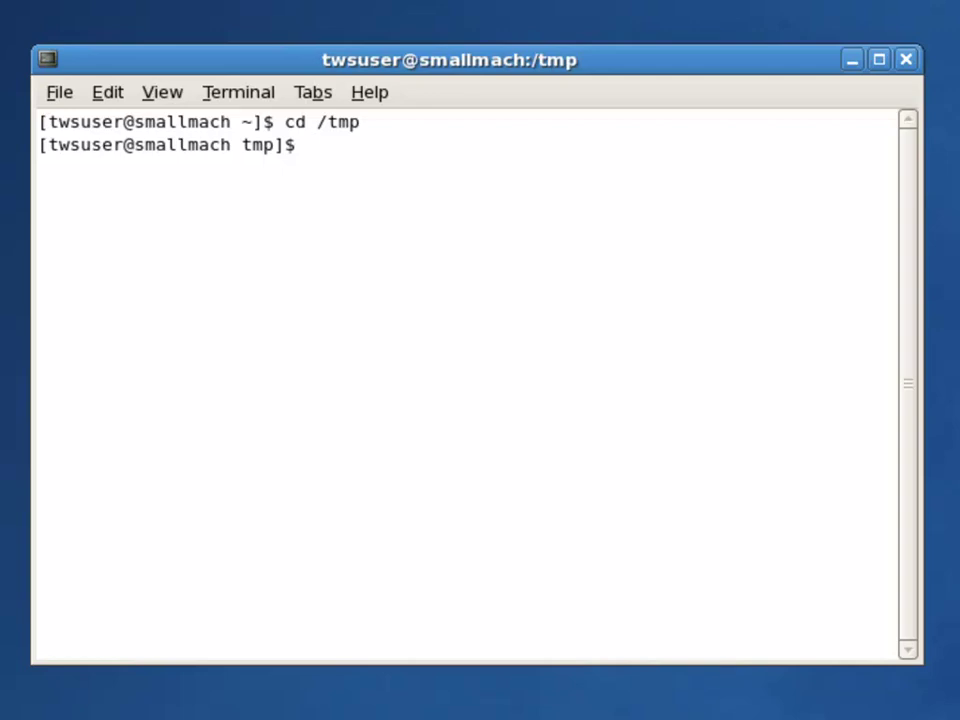
pyautogui.write('ls -al ')
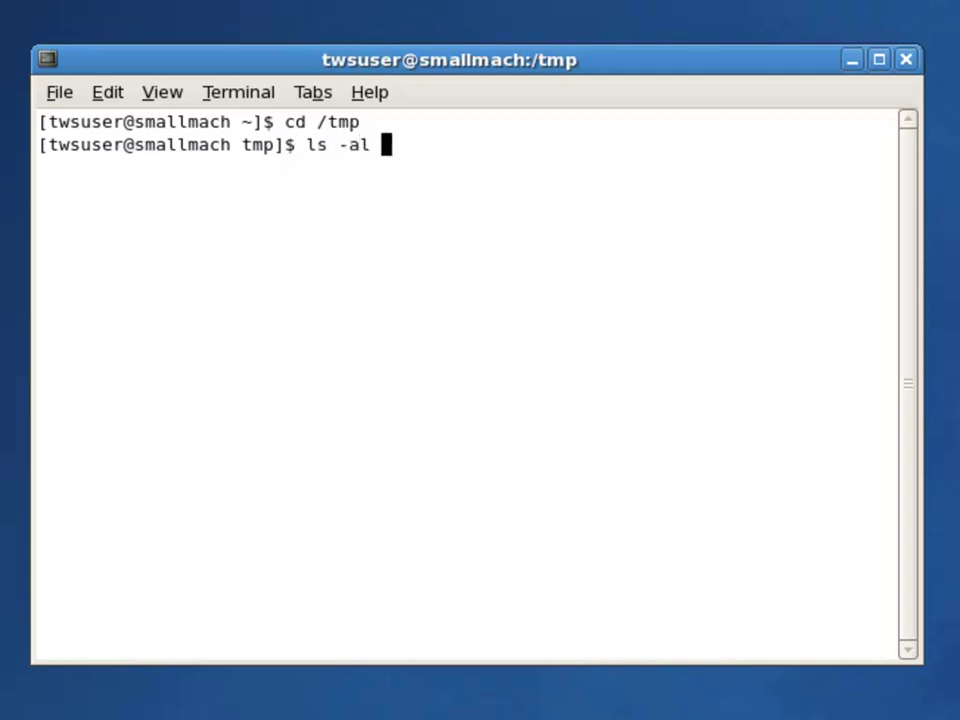
pyautogui.write('*.jsdl')
pyautogui.press('Return')
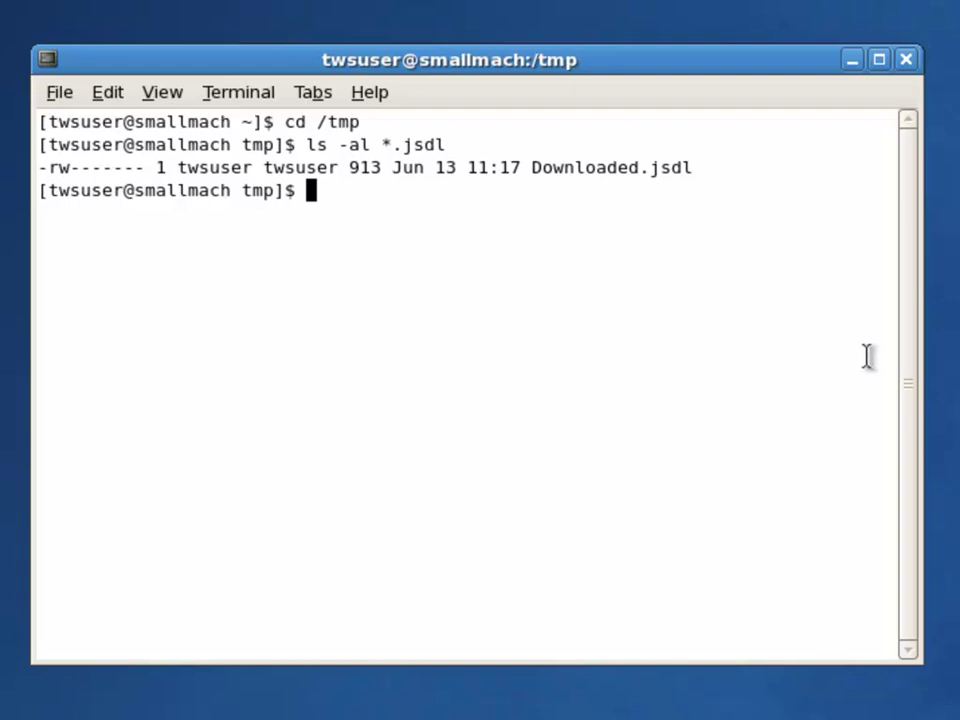
pyautogui.moveTo(921, 373); pyautogui.dragTo(959, 380)
pyautogui.moveTo(816, 666); pyautogui.dragTo(816, 719)
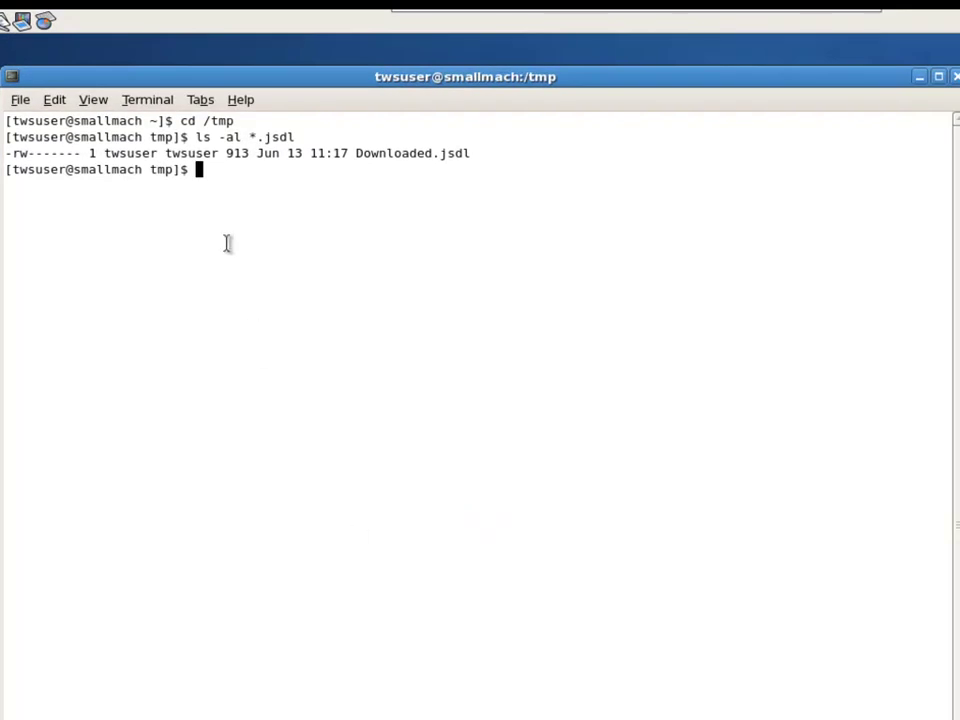
# Run more Downloaded.jsdl to show the DynamicENV XML definition running /usr/bin/env.
pyautogui.write('more Dow')
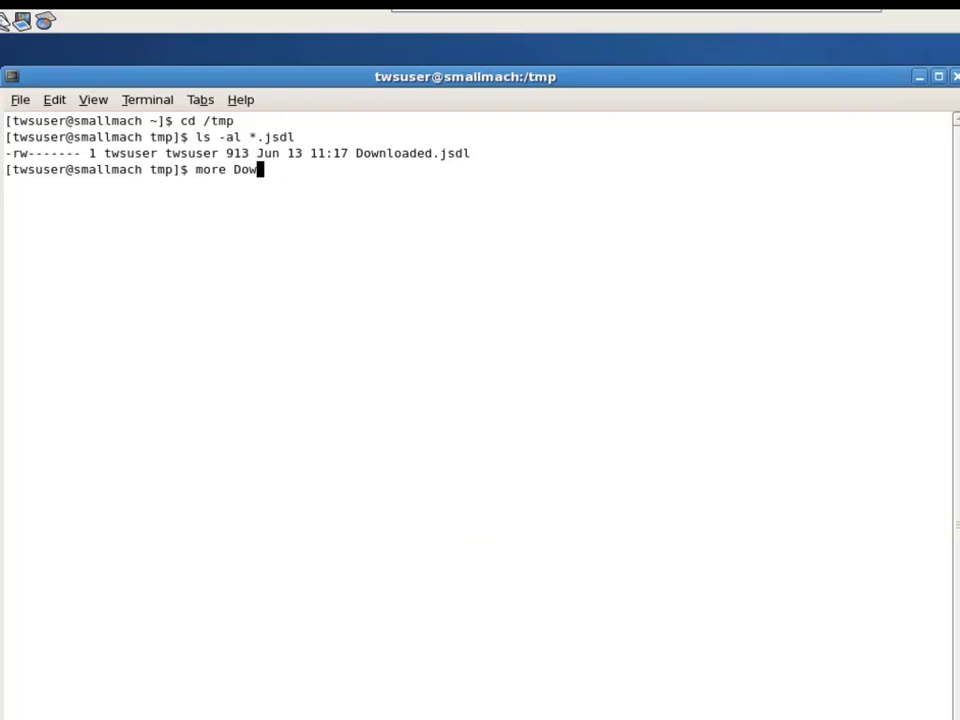
pyautogui.press('Tab')
pyautogui.press('Return')
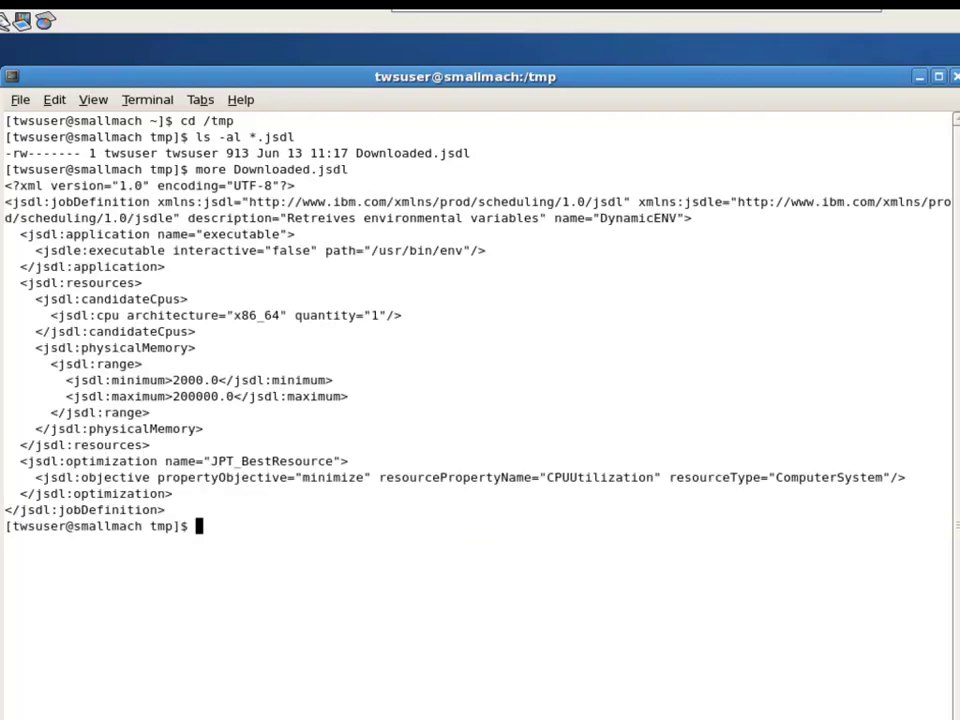